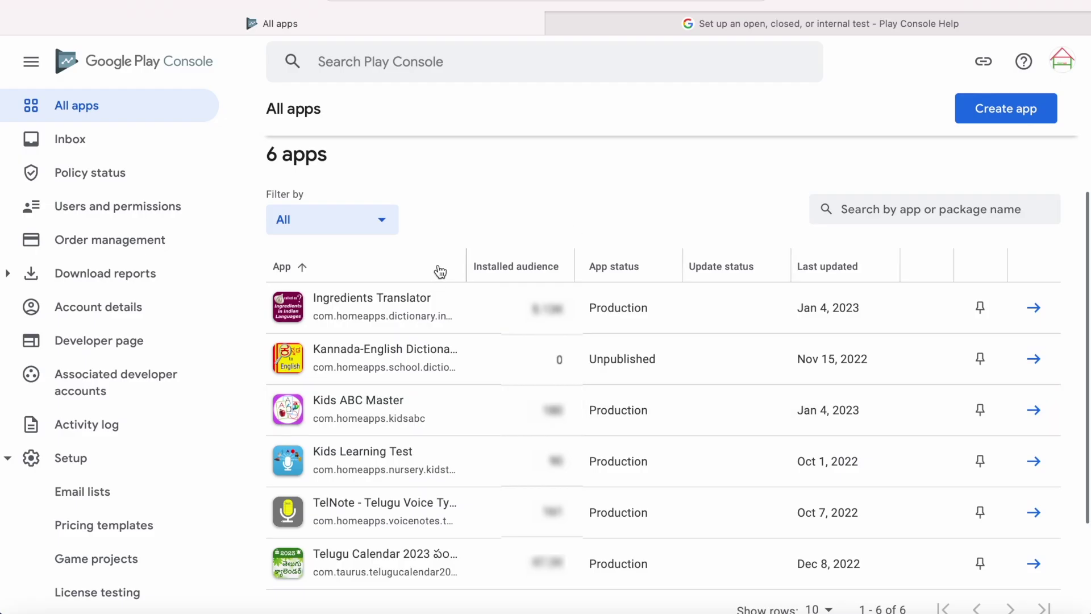
Open Kids ABC Master's Internal testing track, showing release 1.1.14 for internal testers.
left_click(370, 403)
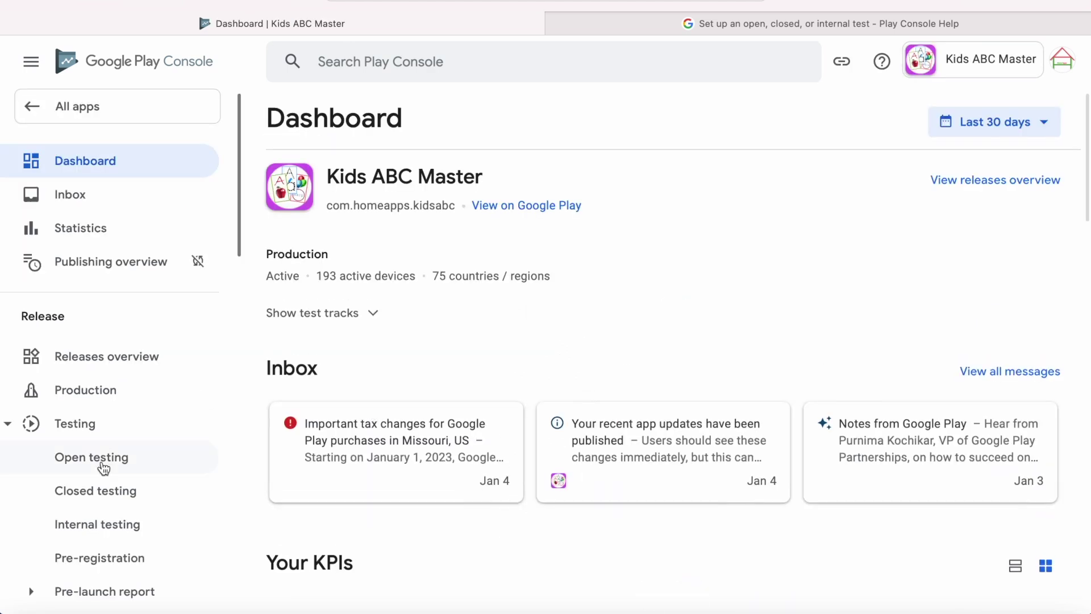
scroll(86, 463, "down", 1)
scroll(104, 466, "down", 3)
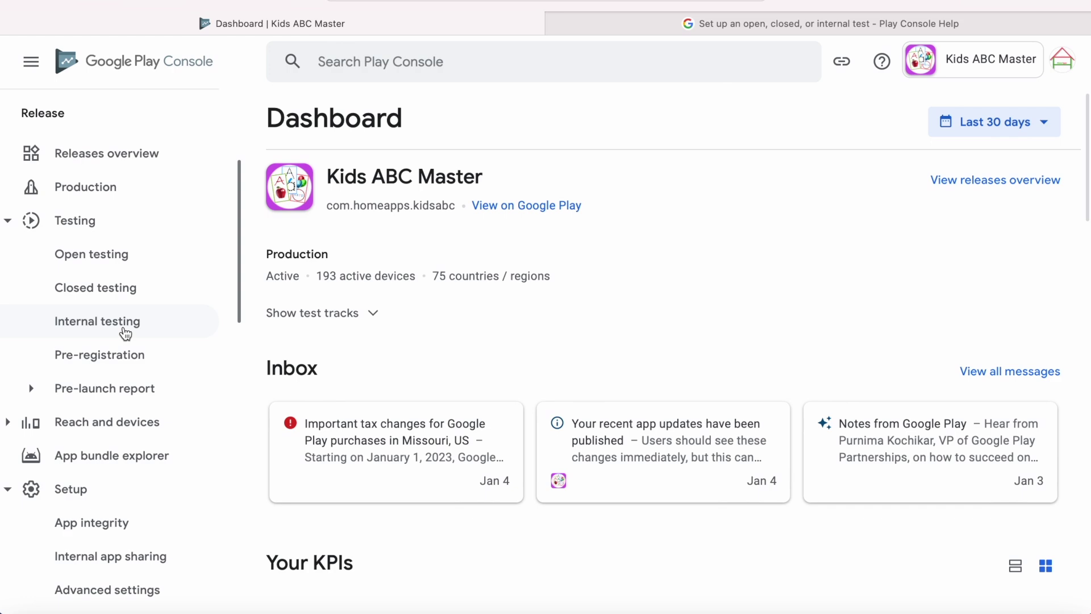
left_click(125, 334)
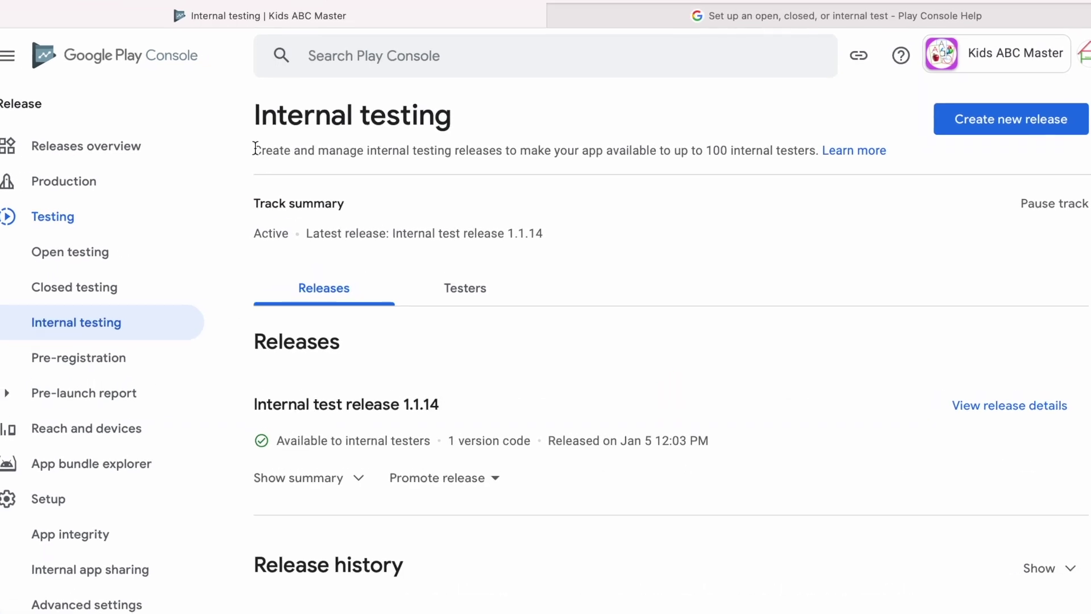
left_click_drag(256, 149, 723, 154)
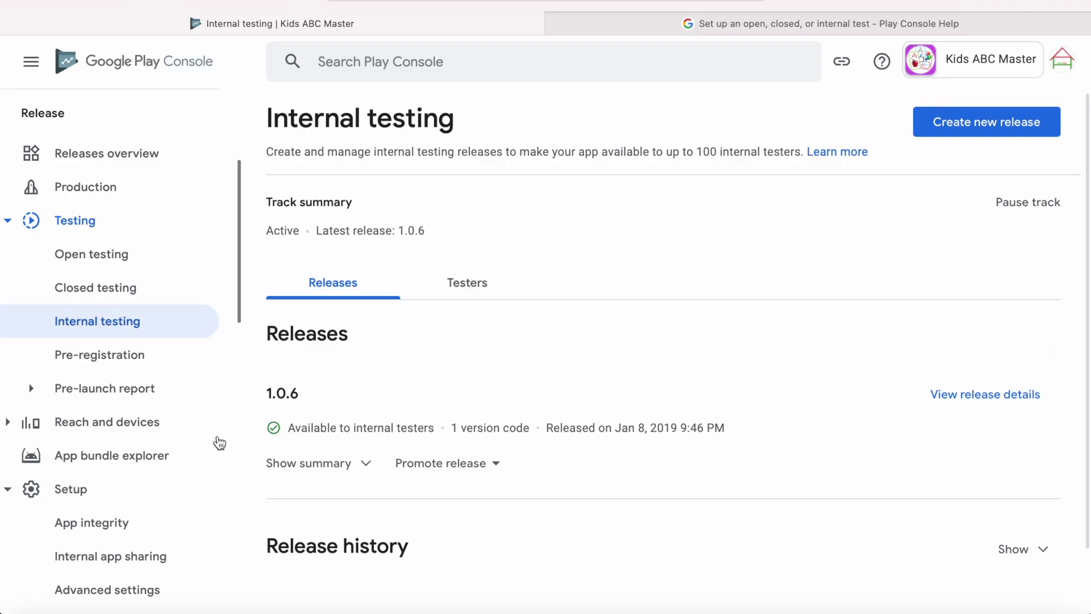
Check the Pre-launch report Overview and its Report history.
left_click(124, 392)
left_click(117, 421)
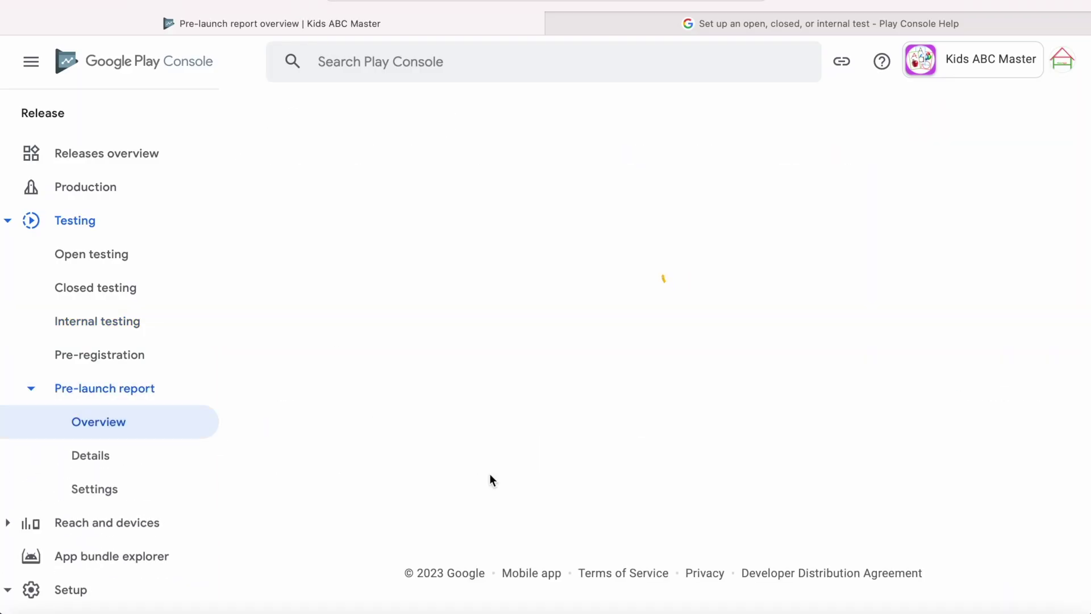
scroll(490, 477, "down", 6)
scroll(489, 478, "down", 10)
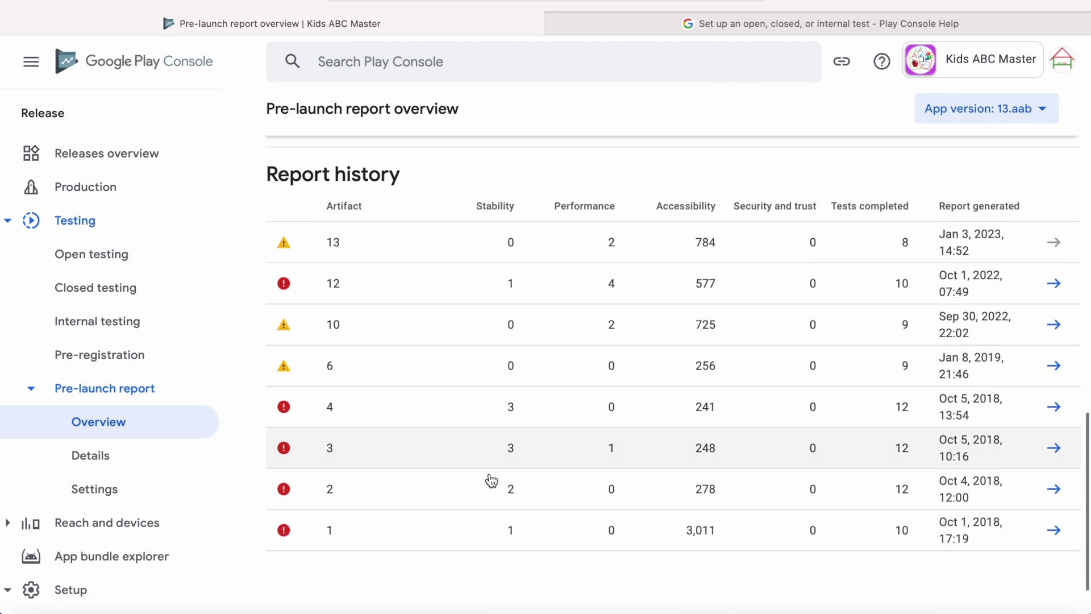
triple_click(425, 172)
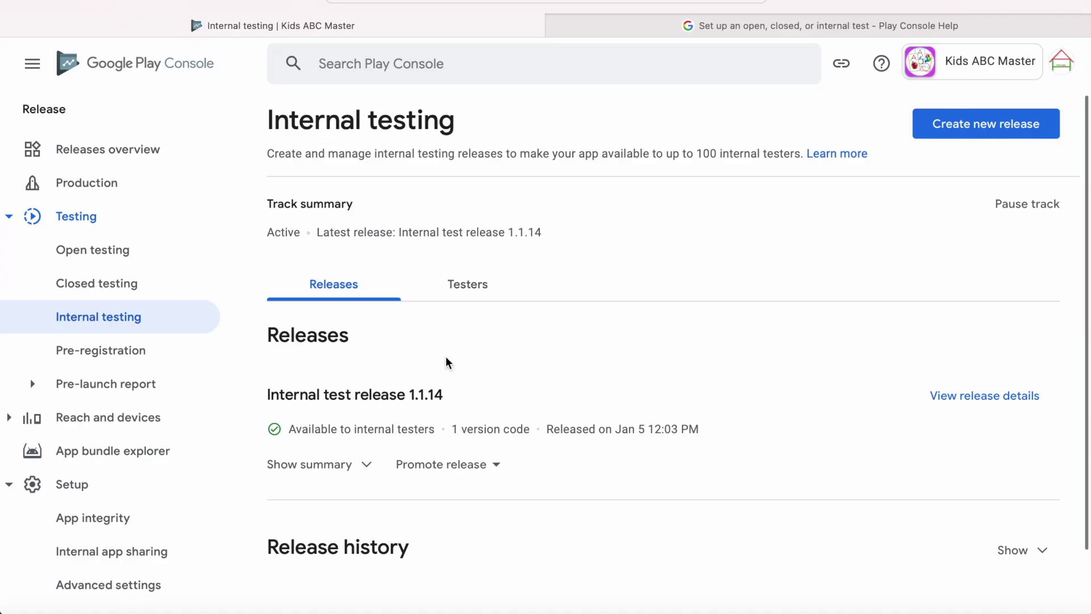
Review the internal test's Testers tab and its email lists.
left_click(466, 283)
scroll(694, 377, "down", 5)
scroll(694, 380, "up", 4)
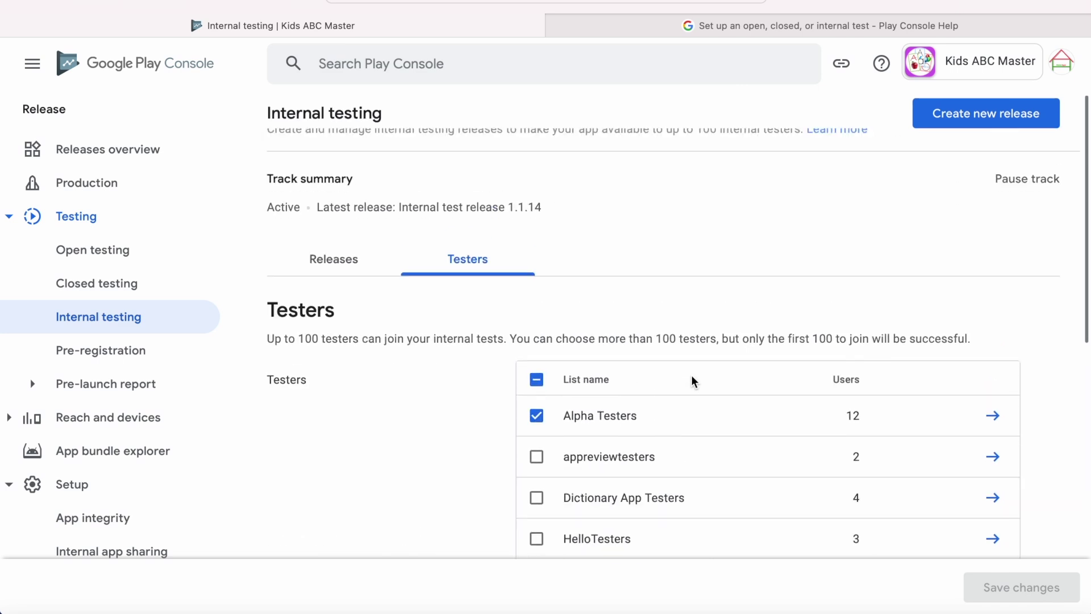
scroll(693, 380, "down", 2)
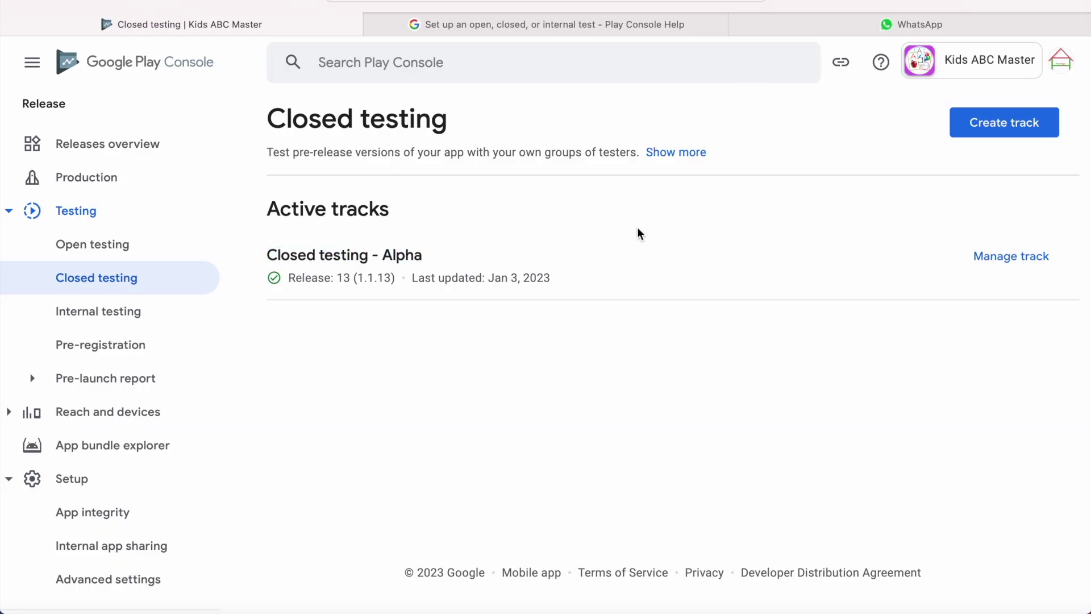
In the Closed testing - Alpha track's Testers tab, switch tester access to Google Groups.
left_click(1012, 257)
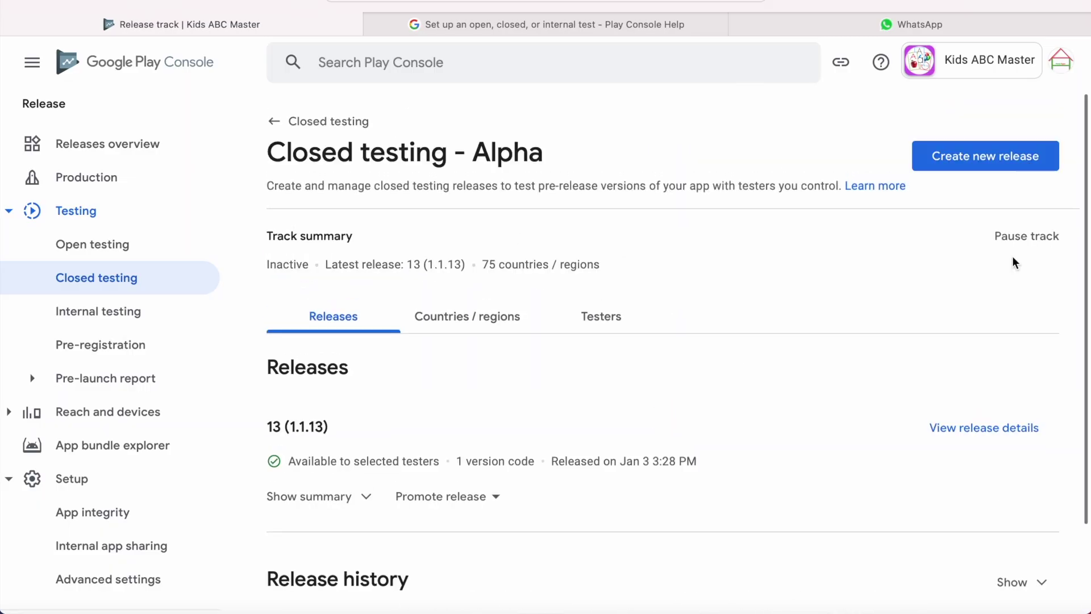
left_click(609, 316)
scroll(714, 417, "down", 5)
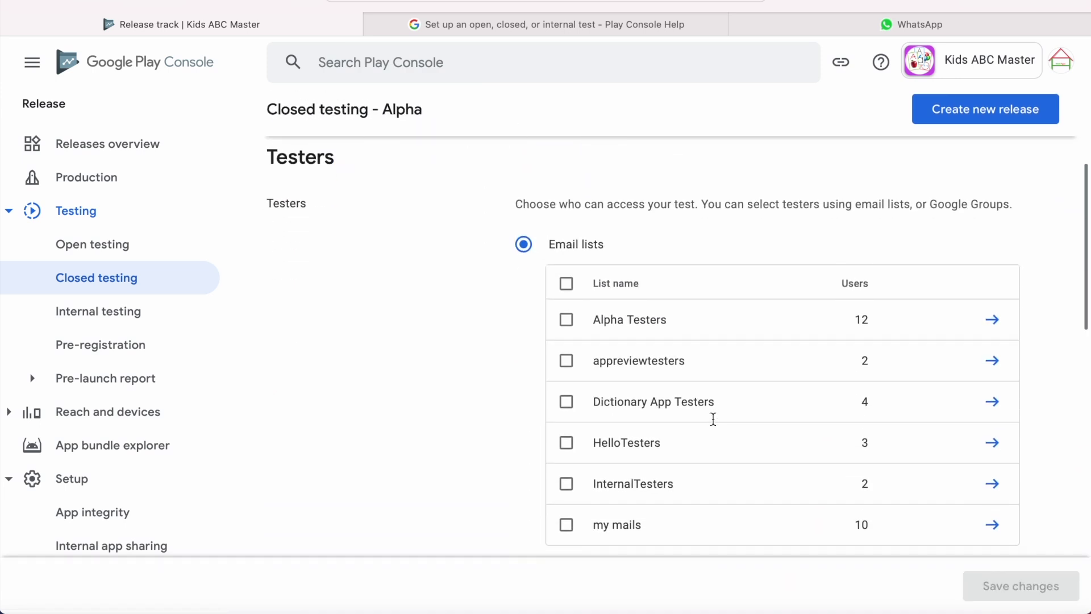
scroll(714, 424, "up", 4)
scroll(714, 424, "down", 1)
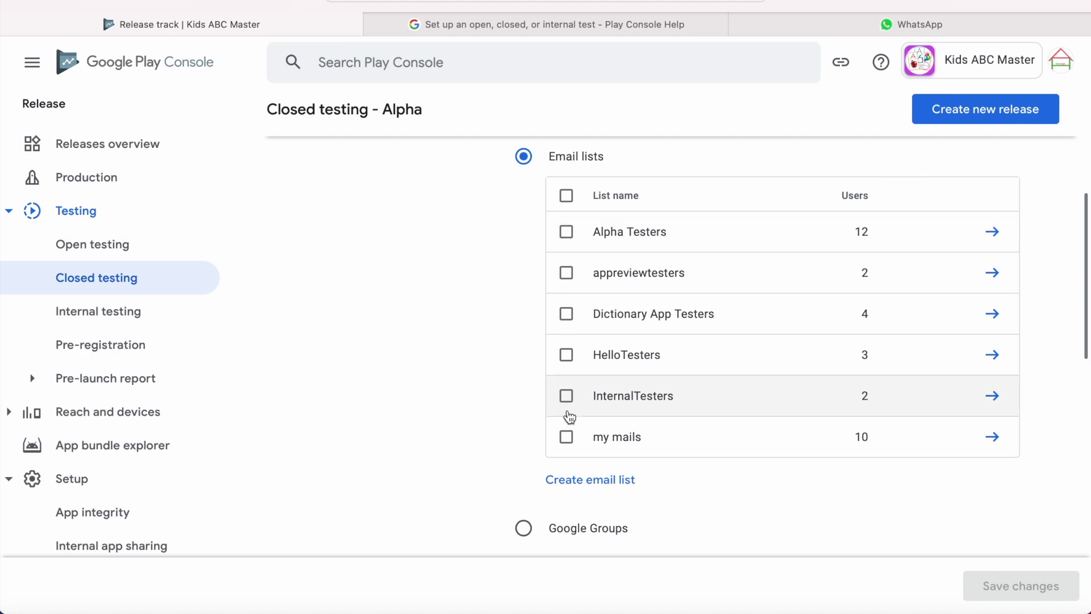
left_click(525, 529)
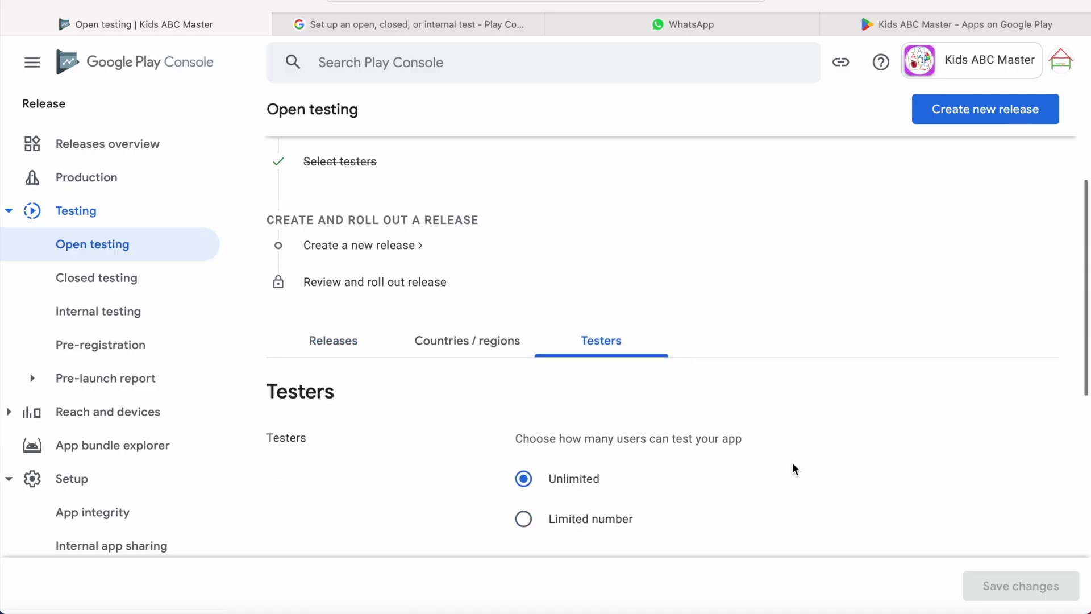
scroll(794, 468, "down", 1)
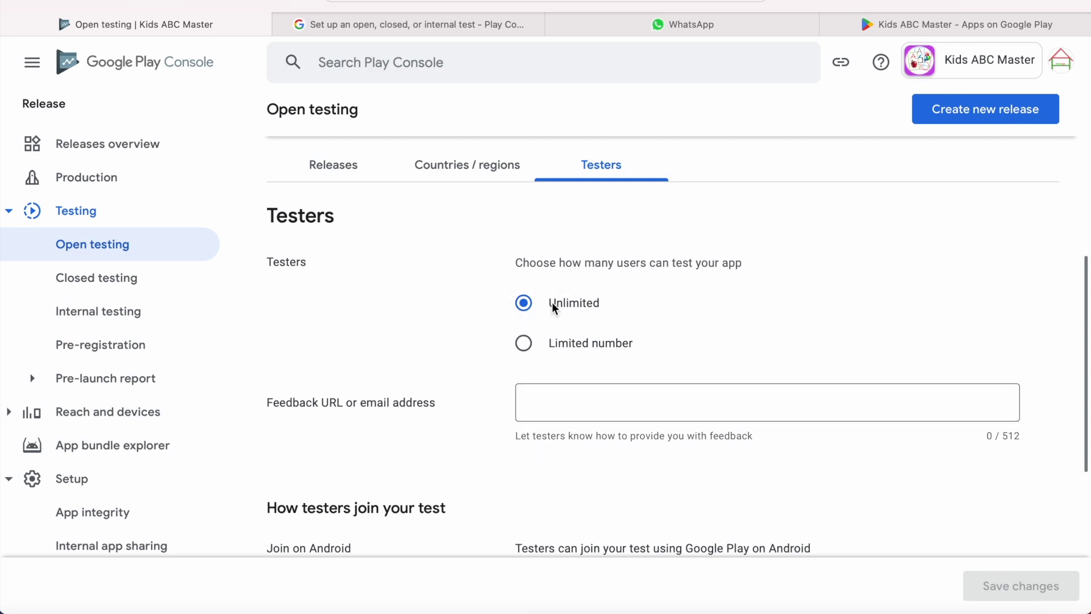
In Open testing's Testers tab, try Limited number, then restore Unlimited testers.
left_click_drag(550, 307, 606, 314)
left_click_drag(550, 346, 638, 354)
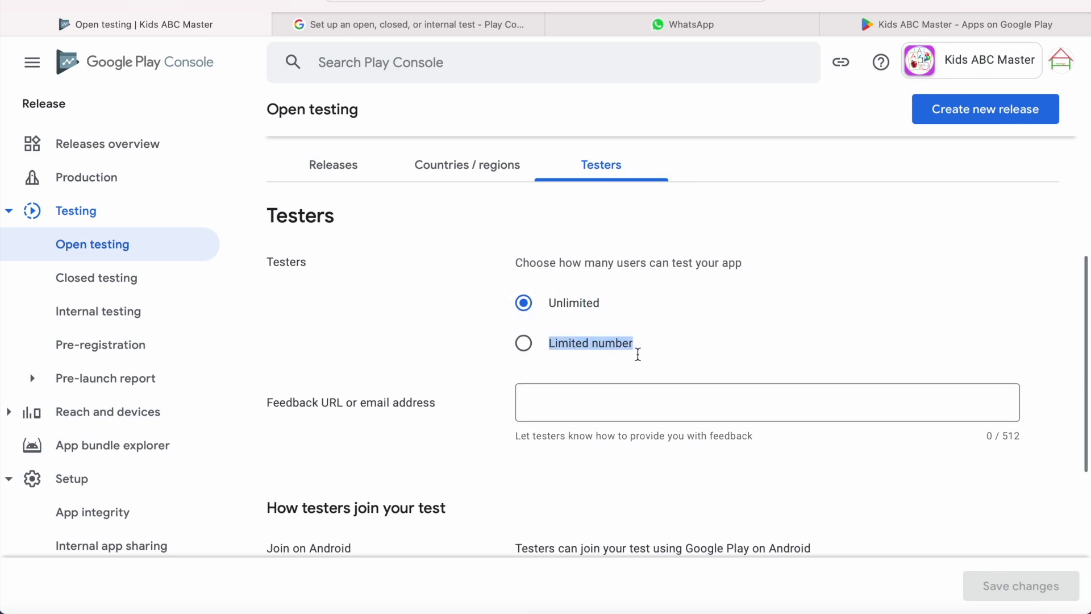
left_click(638, 354)
left_click(665, 306)
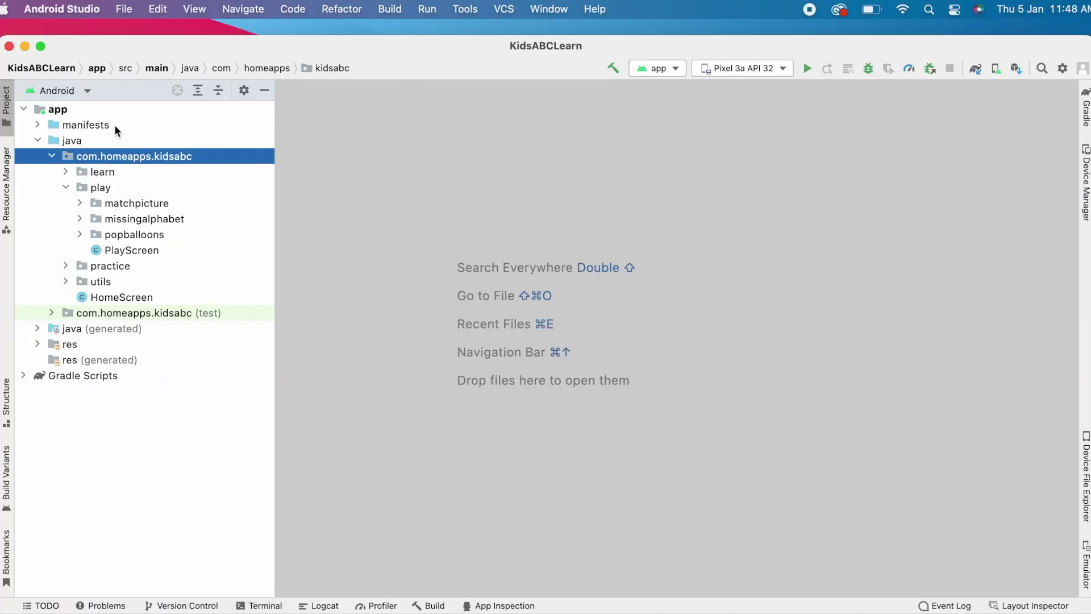
Generate a signed release Android App Bundle and reveal KidsABCMaster-v14-release.aab in Finder.
left_click(388, 11)
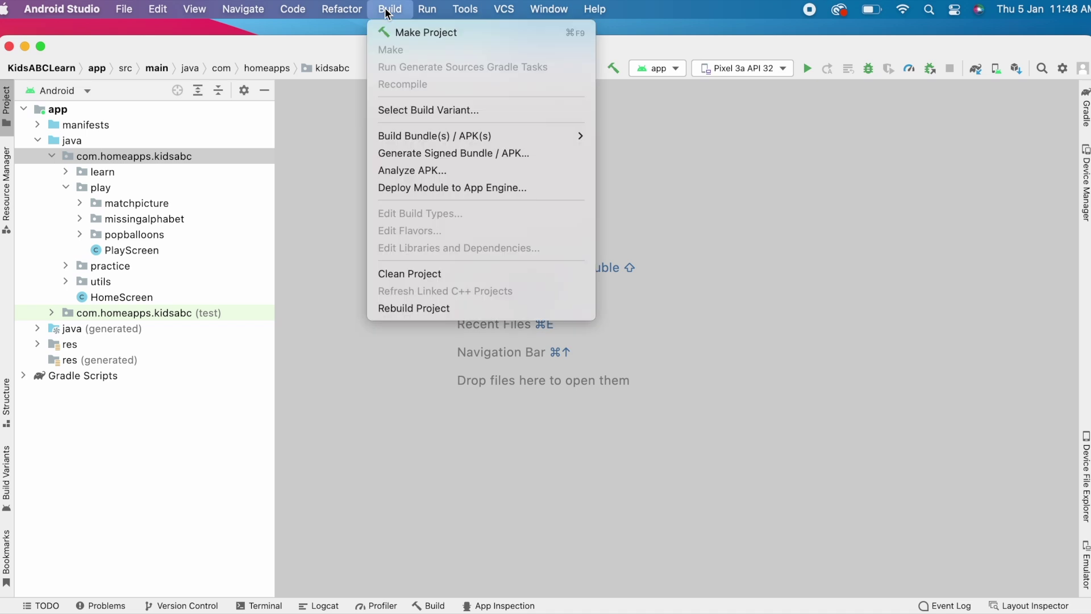
left_click(480, 153)
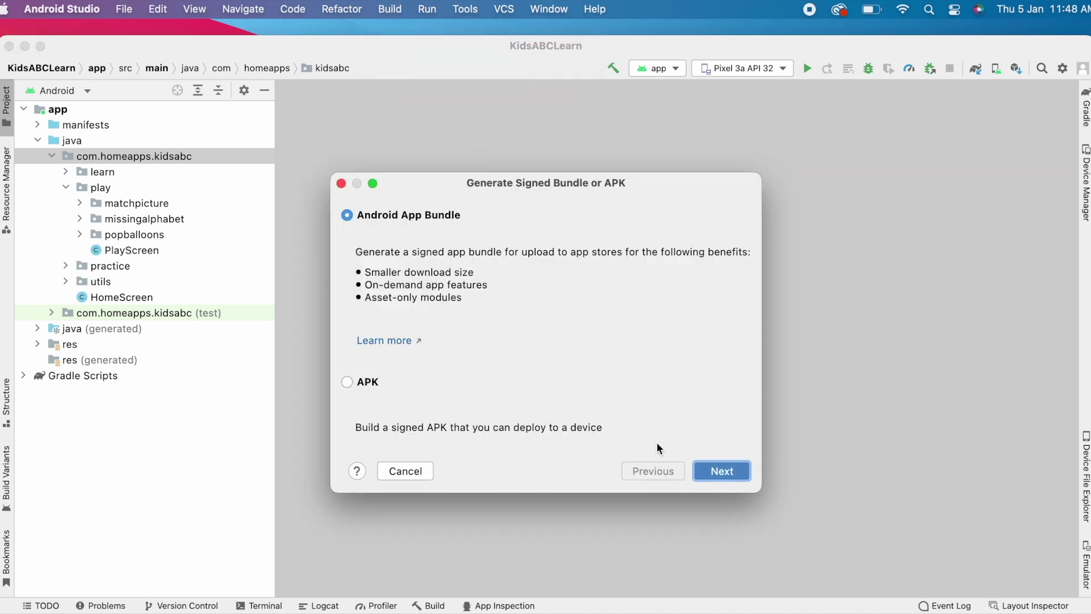
left_click(704, 469)
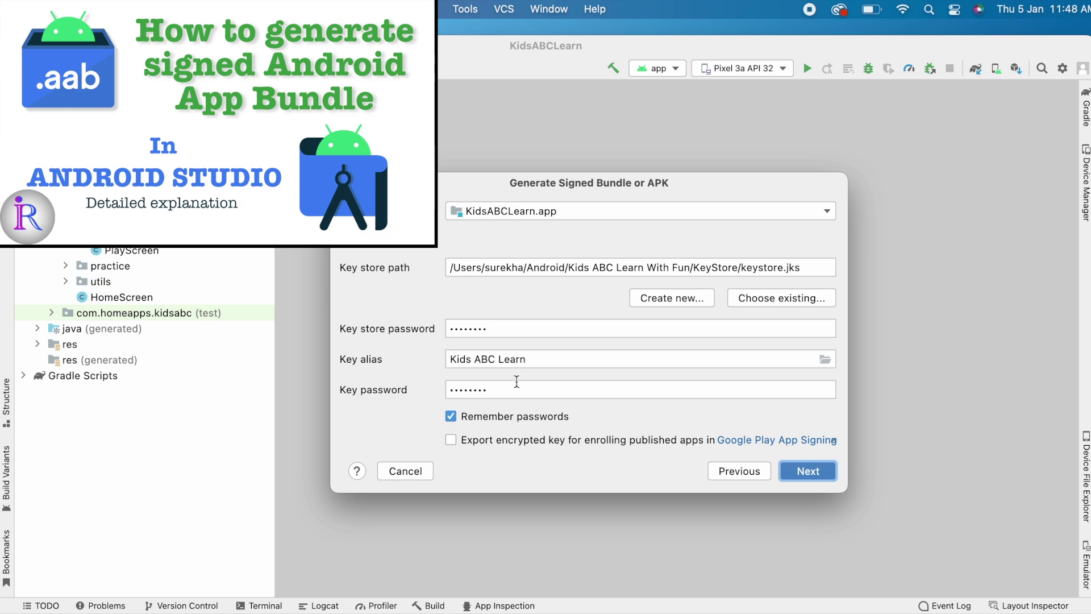
left_click(820, 473)
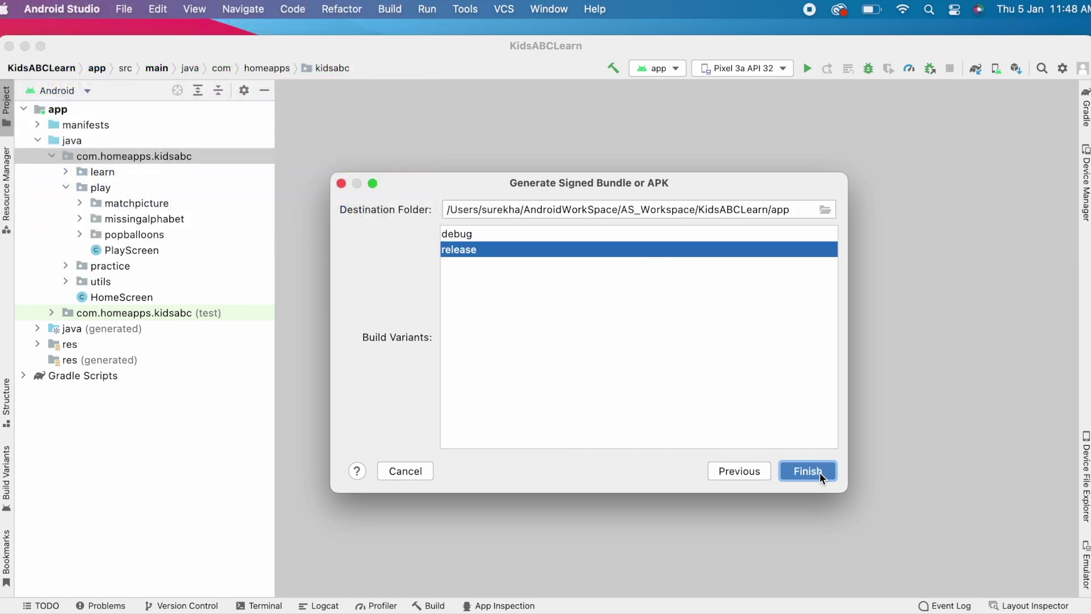
left_click(819, 471)
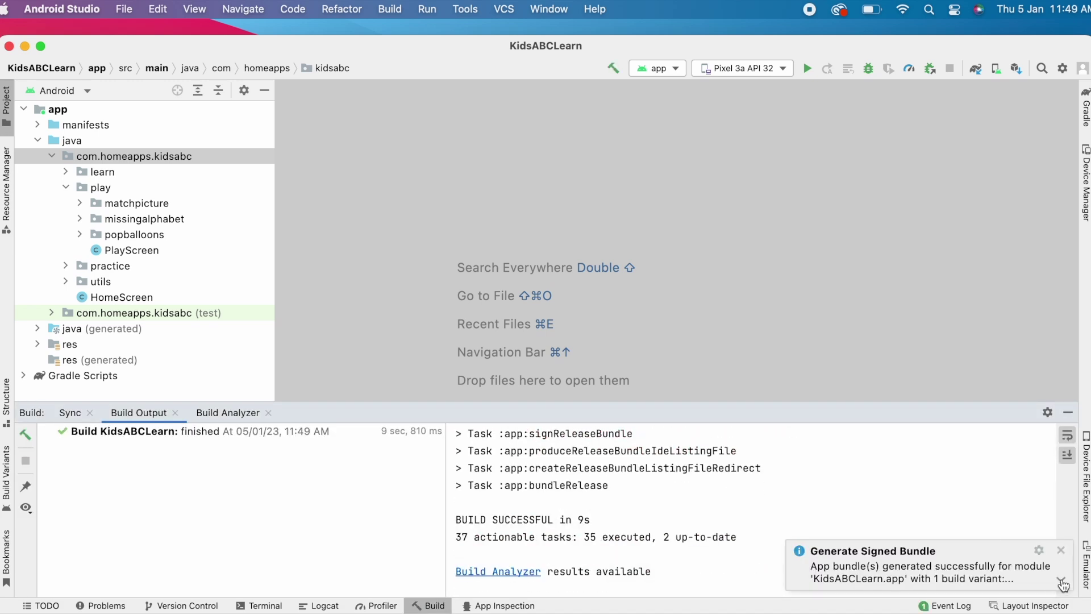
left_click(1061, 581)
left_click(943, 554)
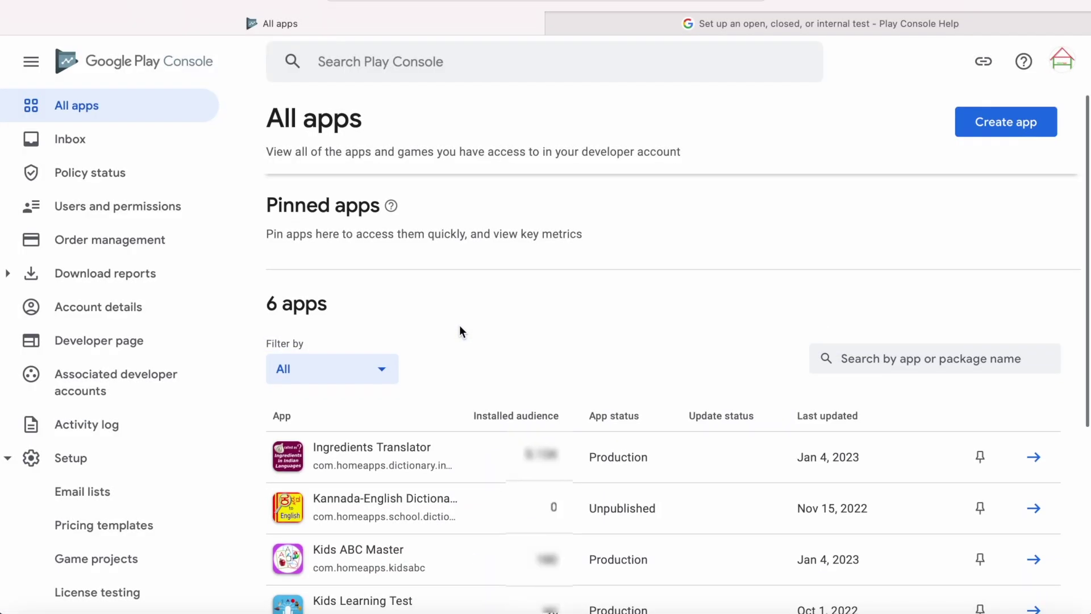
Open Ingredients Translator's Internal testing, go to Select testers, and start a new email list.
left_click(377, 446)
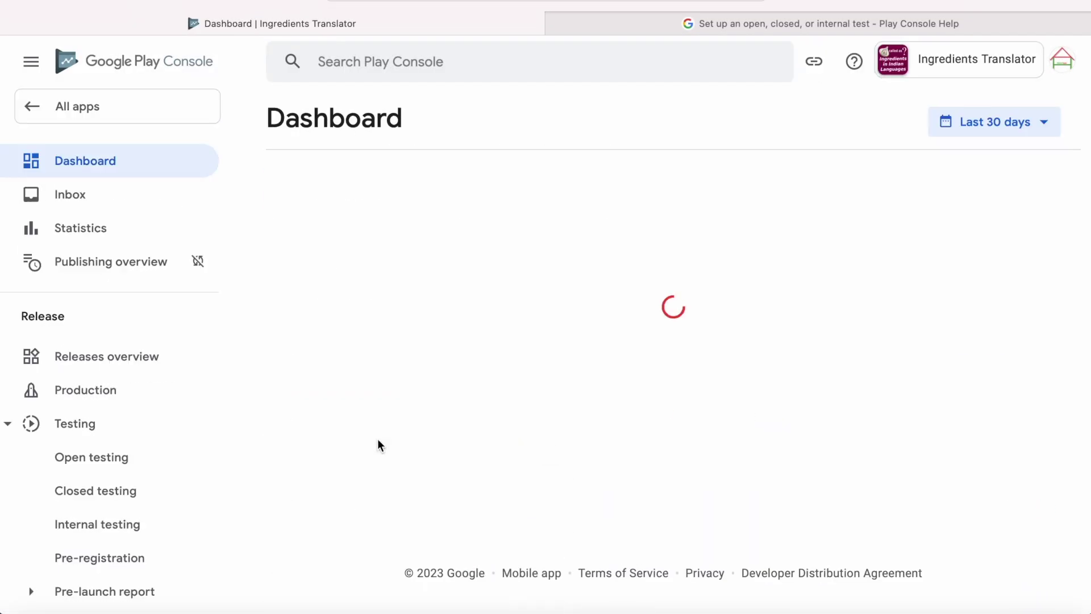
left_click(91, 525)
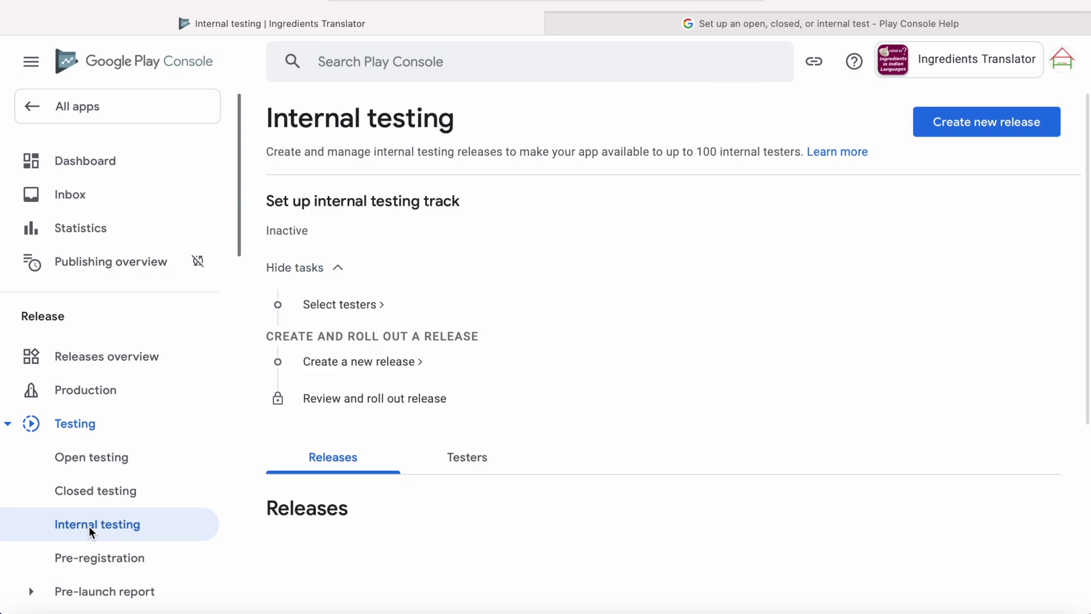
scroll(647, 414, "down", 5)
scroll(647, 413, "up", 5)
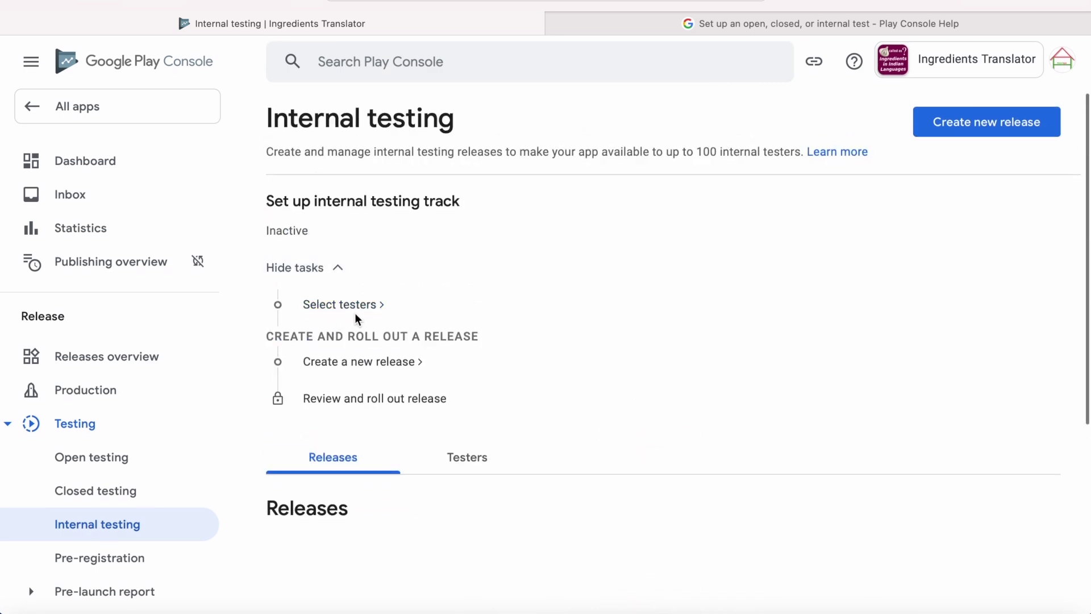
left_click_drag(266, 200, 469, 199)
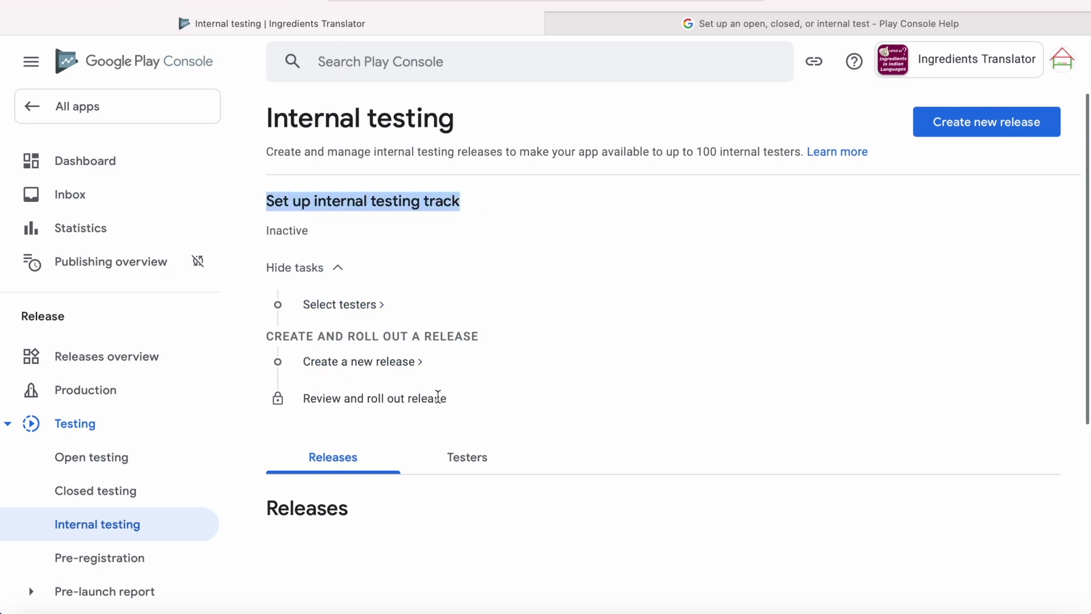
left_click(438, 396)
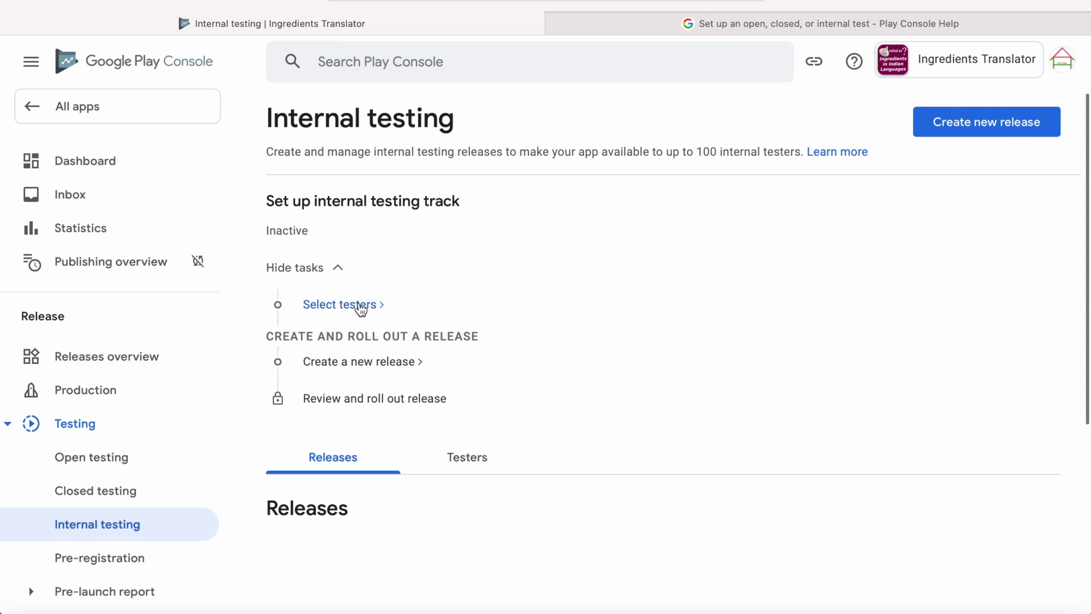
left_click(360, 305)
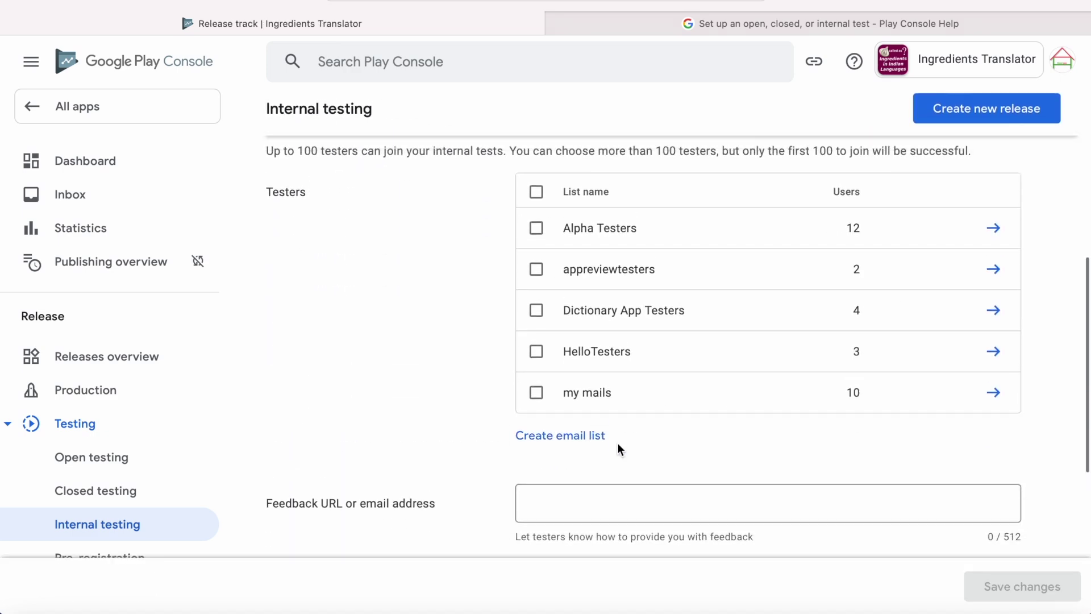
left_click(577, 436)
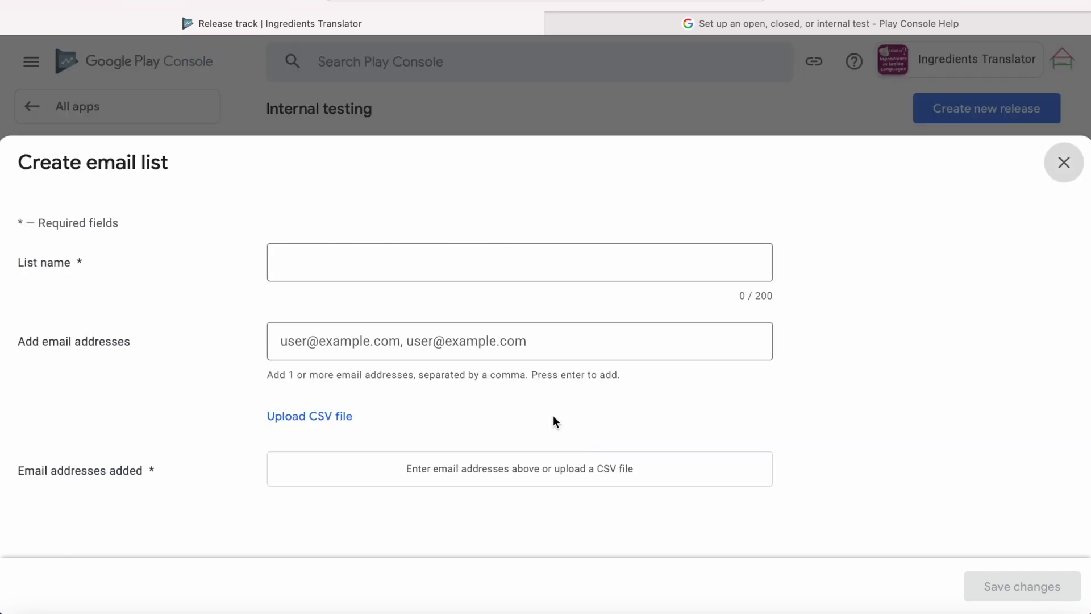
Create the InternalTesters email list with two comma-separated Gmail tester addresses and save it.
left_click(455, 263)
type("InternalT")
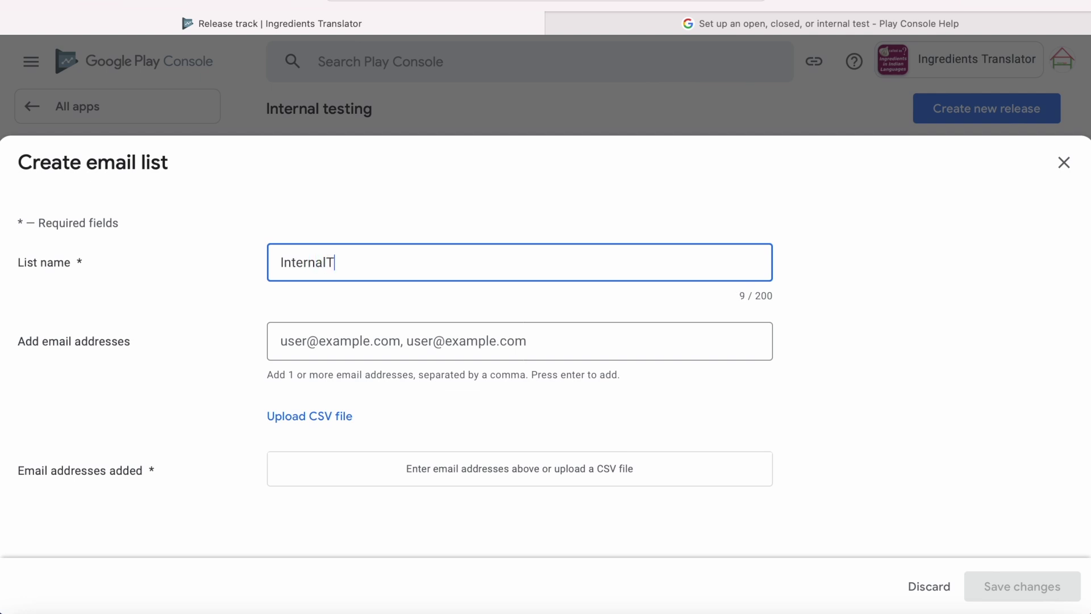
type("esters")
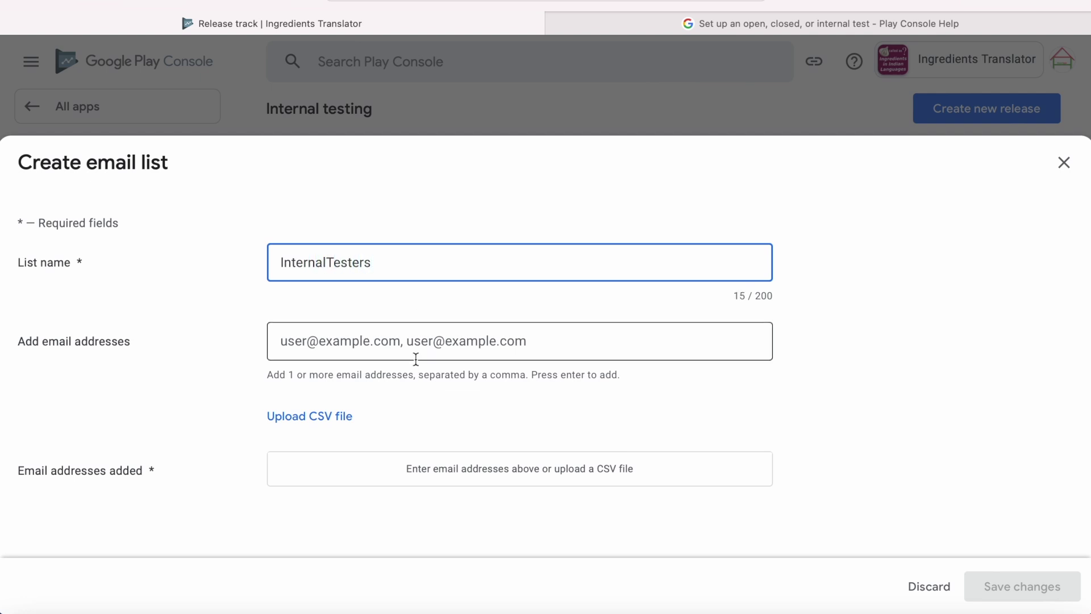
left_click(328, 345)
left_click_drag(269, 373, 652, 372)
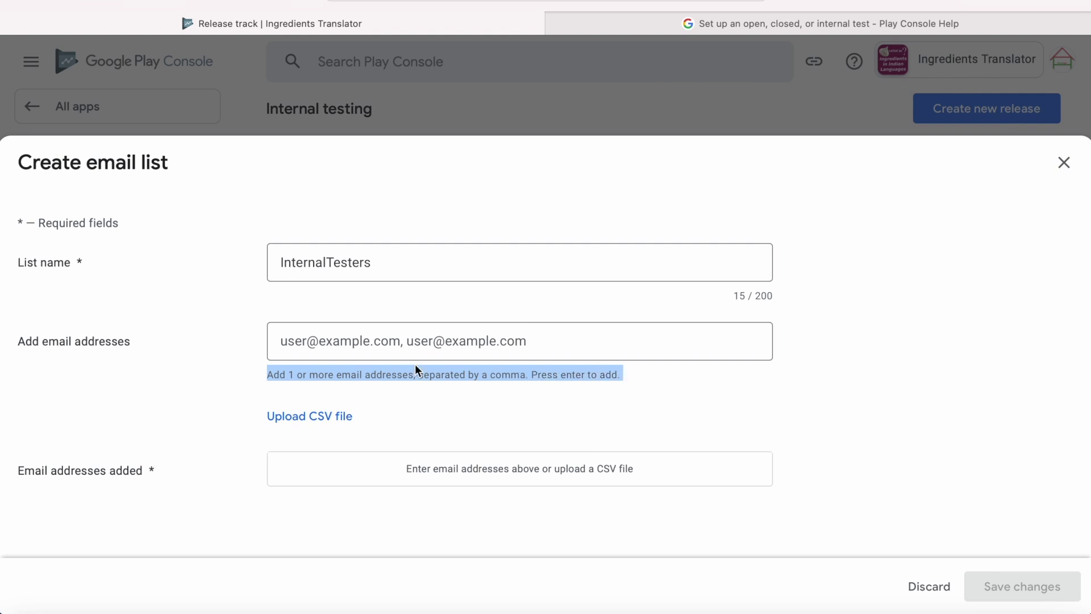
left_click(324, 343)
key("super+v")
type("@gmail.com")
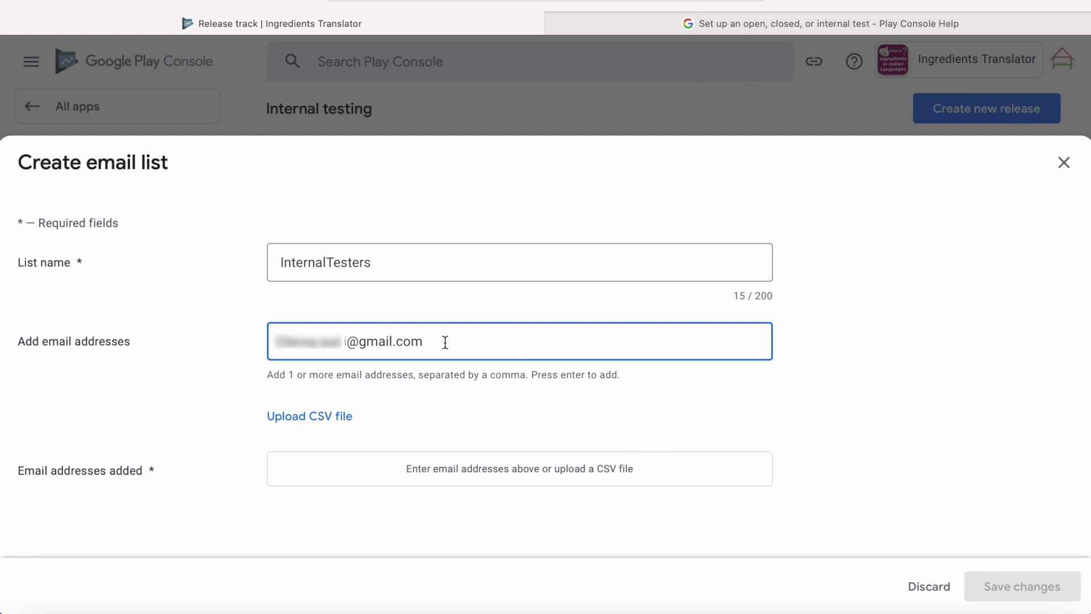
key("super+v")
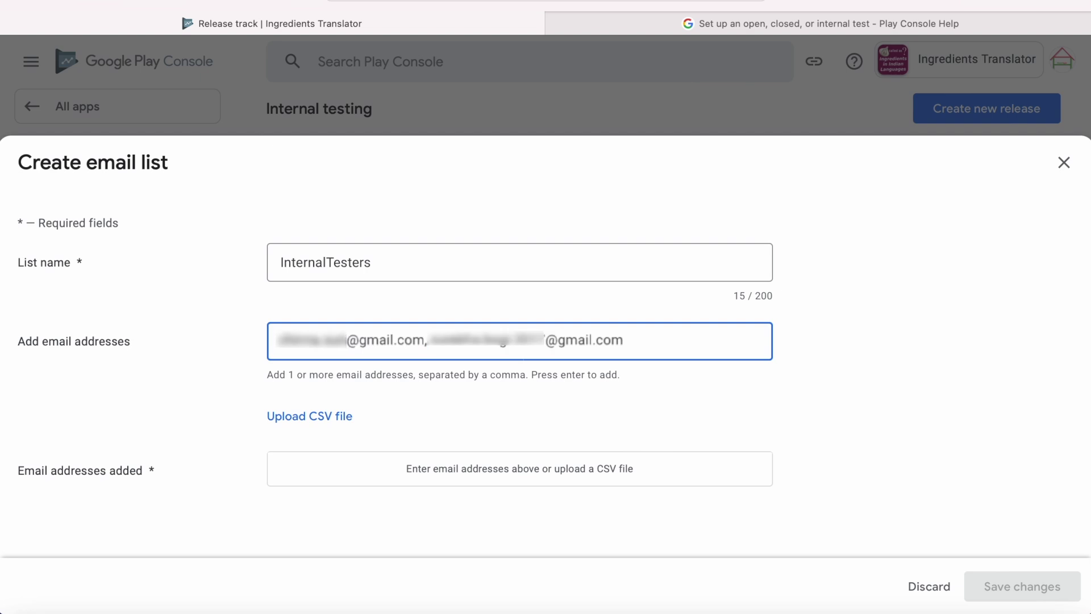
key("Return")
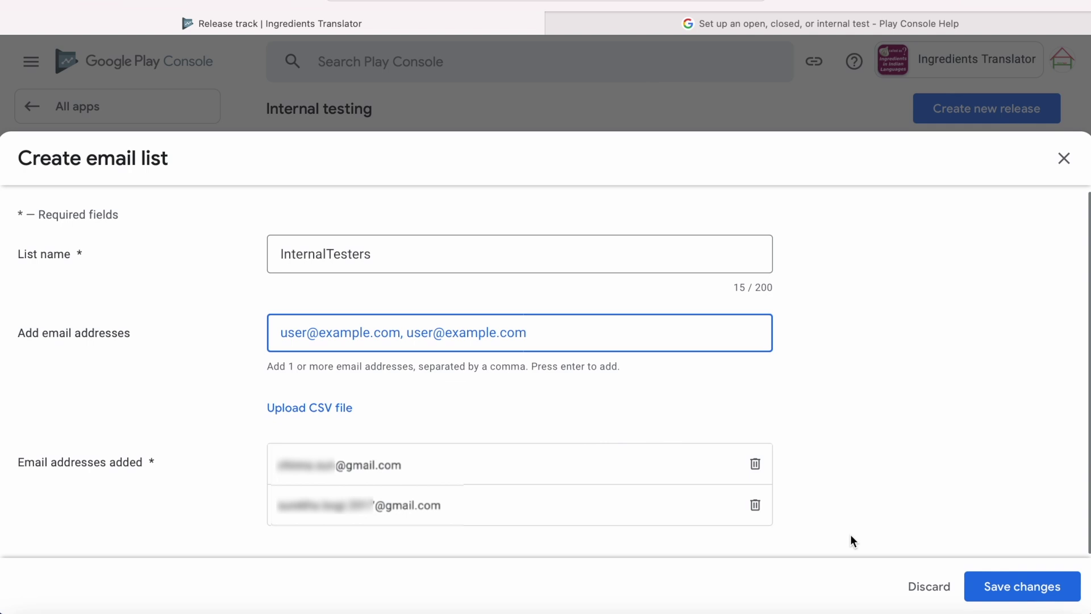
left_click(988, 588)
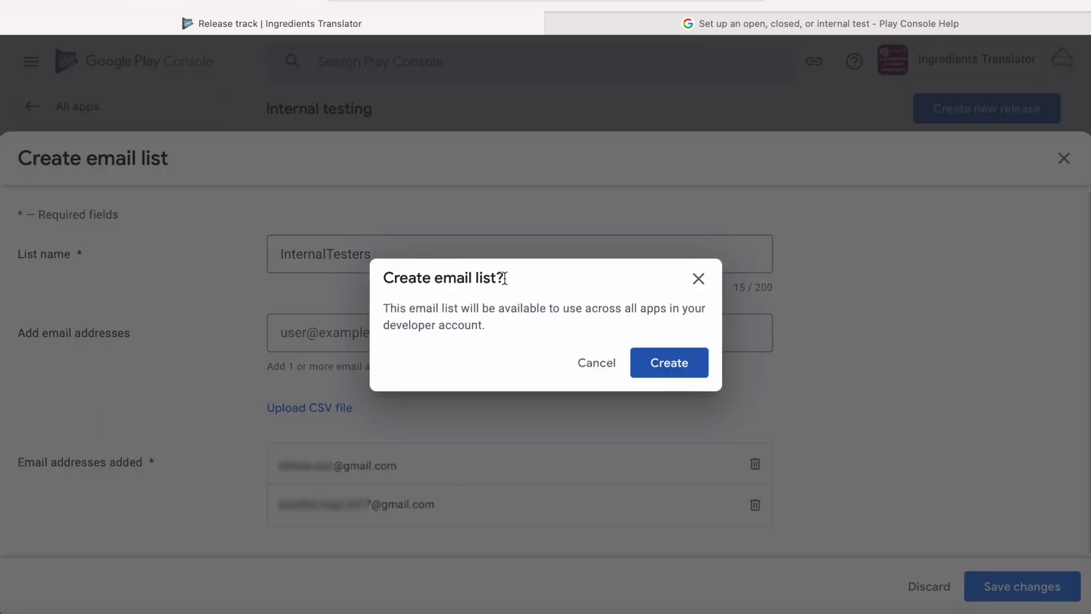
left_click(668, 370)
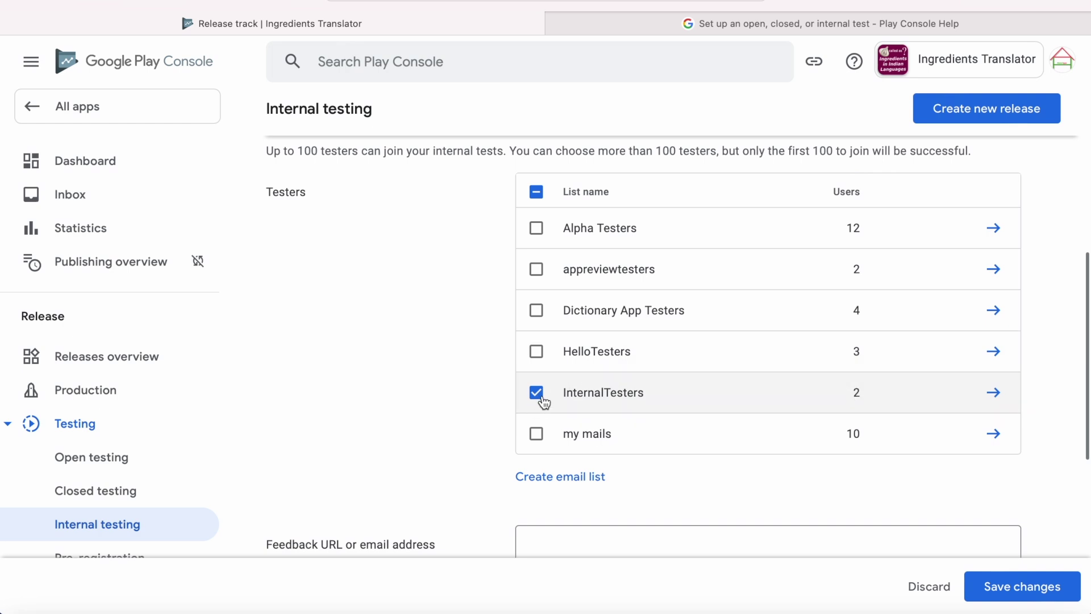
Copy the web link testers use to join the internal test.
scroll(631, 461, "down", 5)
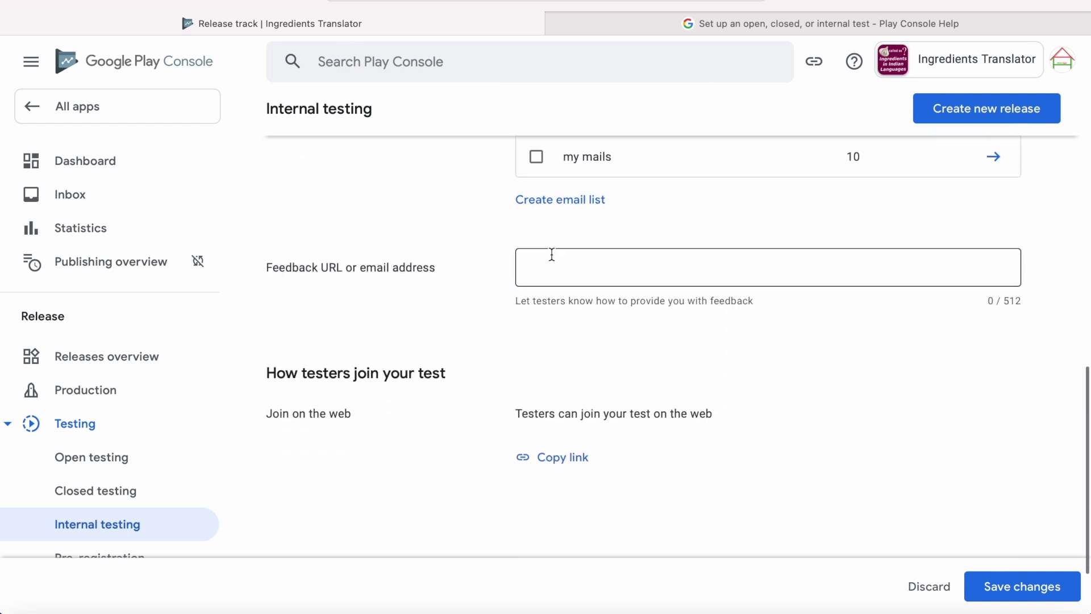
left_click_drag(514, 301, 783, 297)
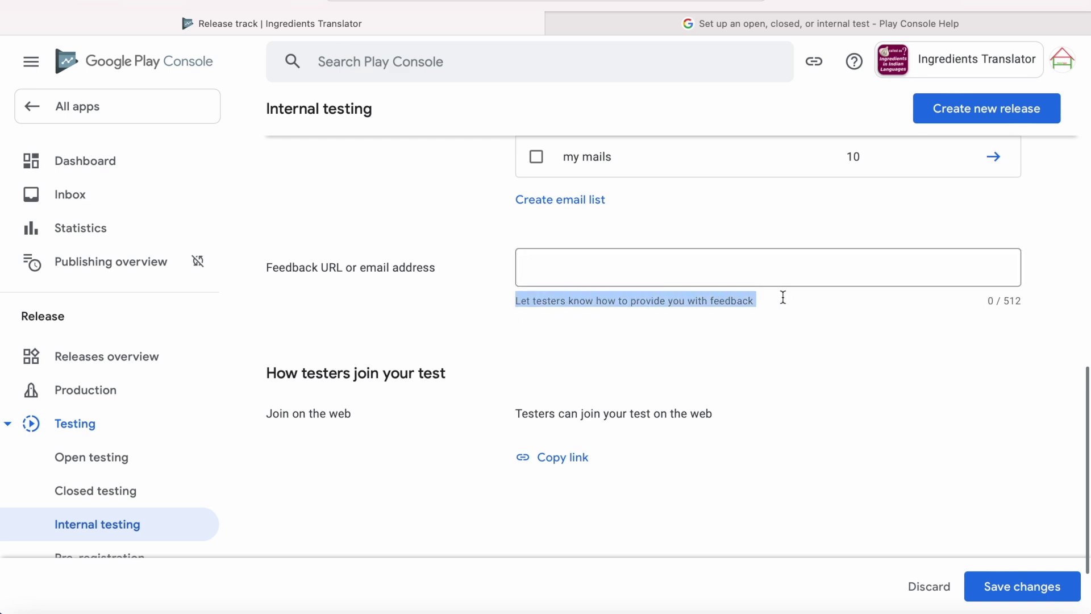
left_click(685, 260)
scroll(660, 483, "down", 2)
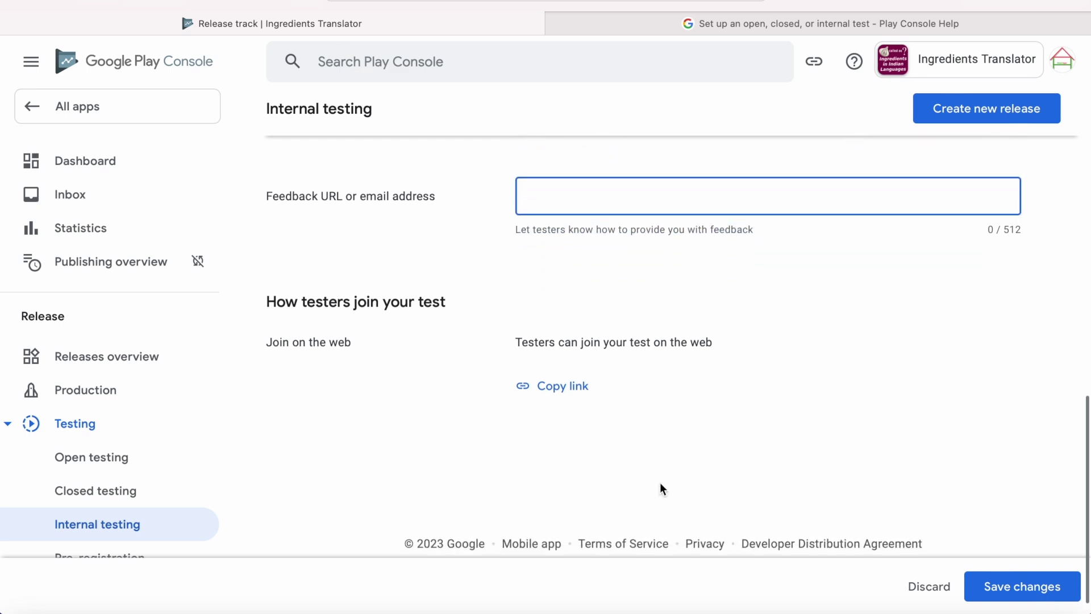
left_click_drag(515, 328, 737, 324)
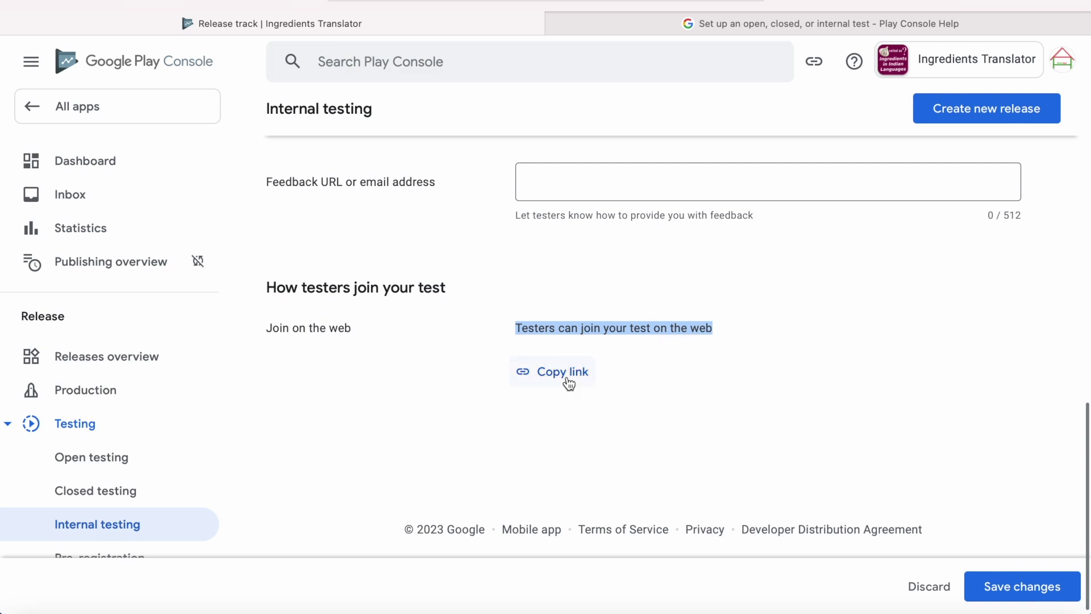
left_click(692, 441)
Save the tester settings so Select testers shows as complete (1 of 3).
left_click(1011, 582)
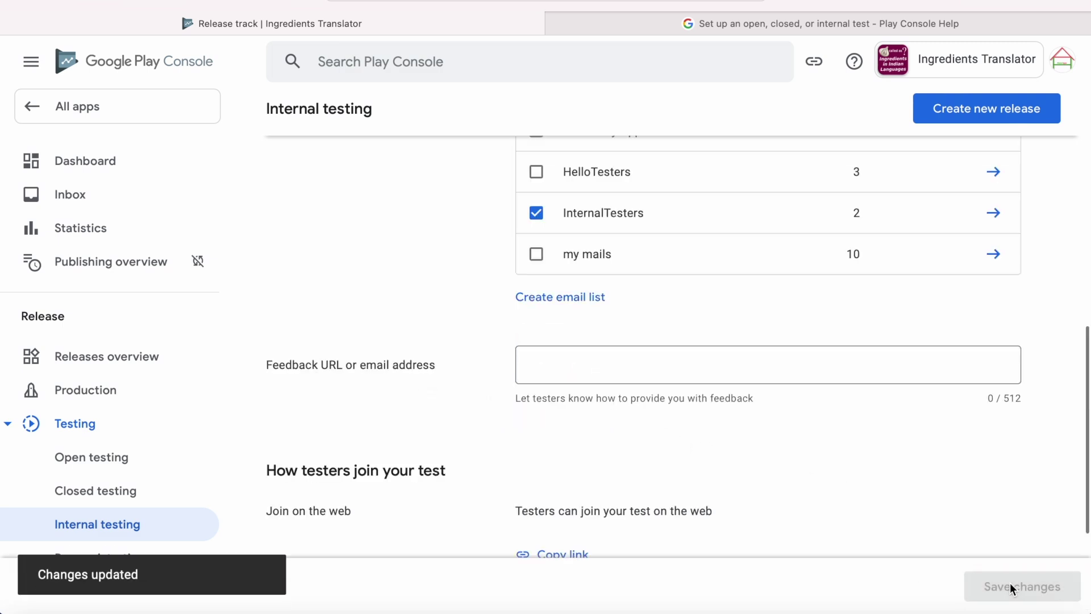
left_click_drag(302, 304, 387, 304)
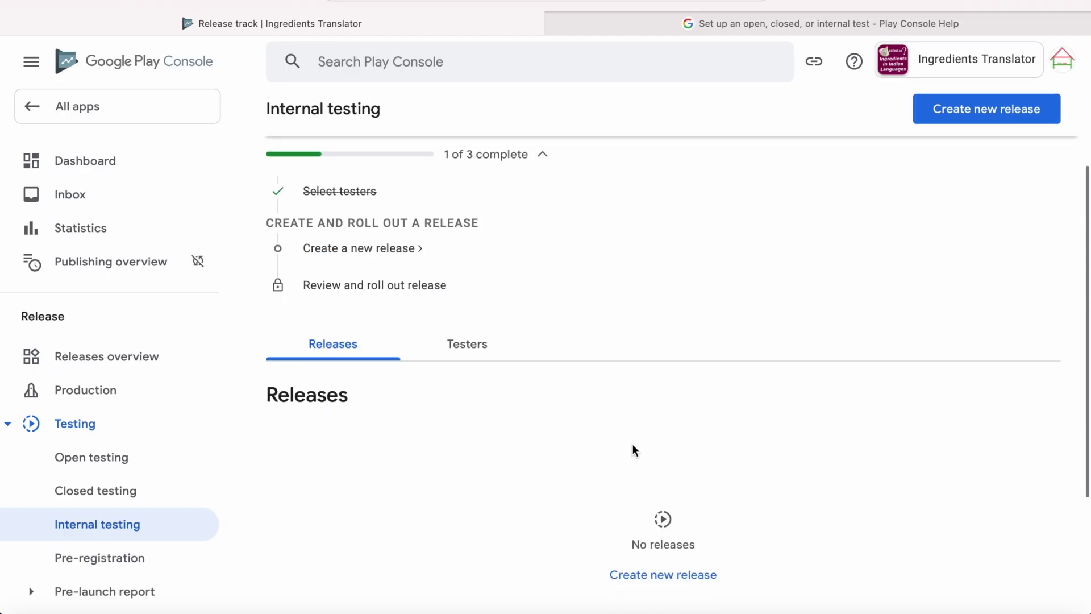
scroll(633, 448, "up", 2)
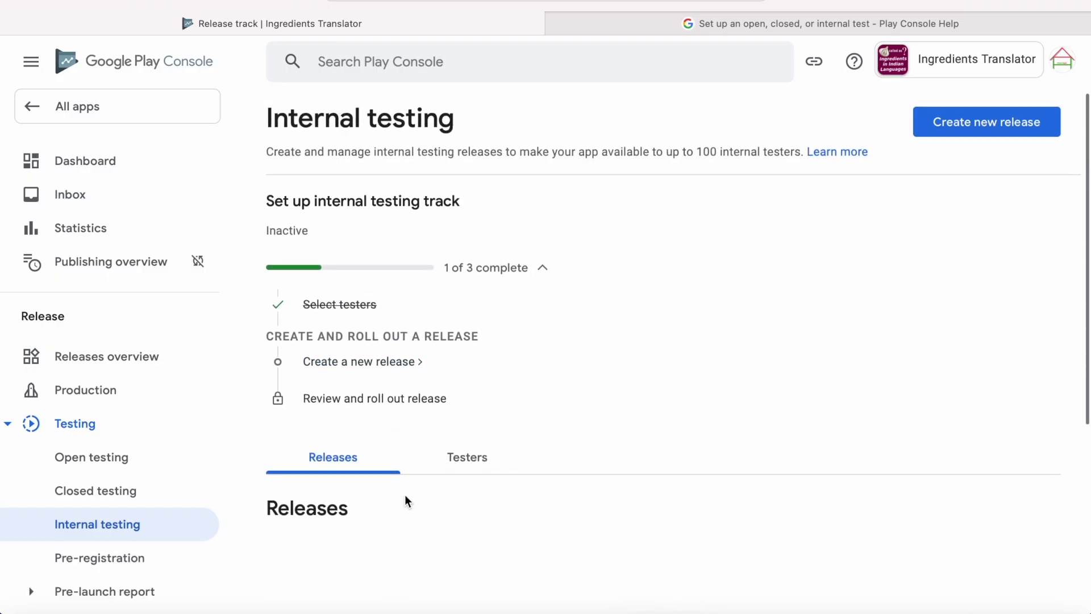
scroll(407, 500, "down", 4)
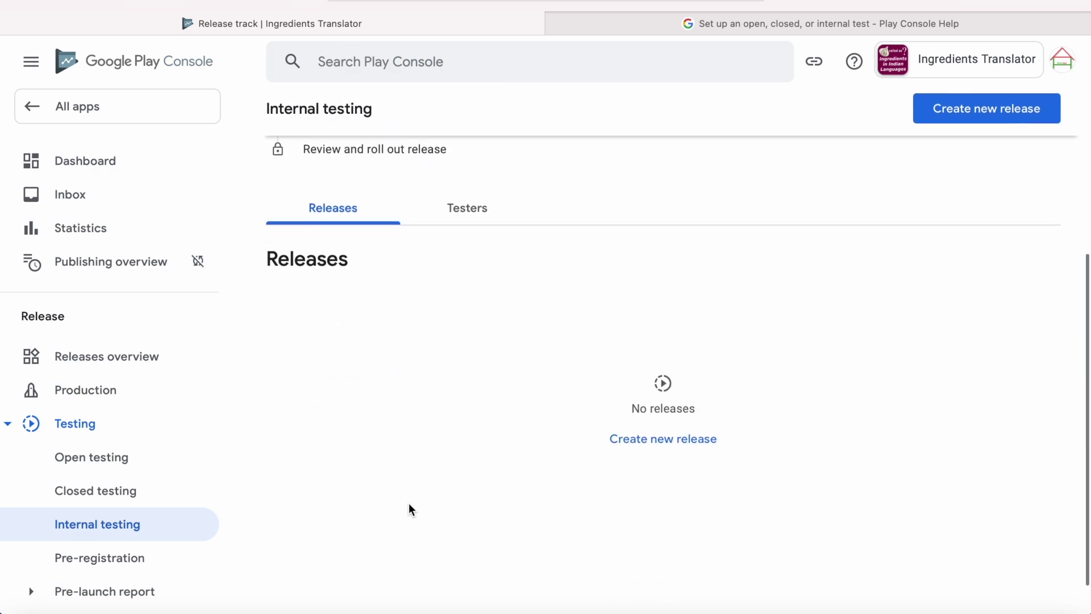
scroll(410, 509, "up", 4)
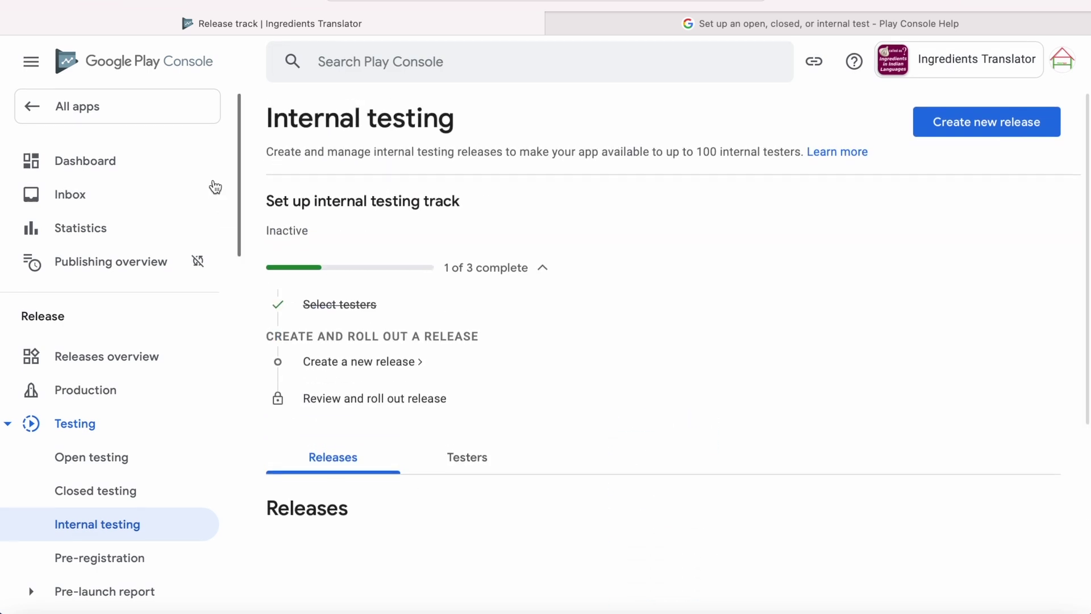
Open Kids ABC Master's Internal testing track, where the current release is 1.0.6.
left_click(129, 105)
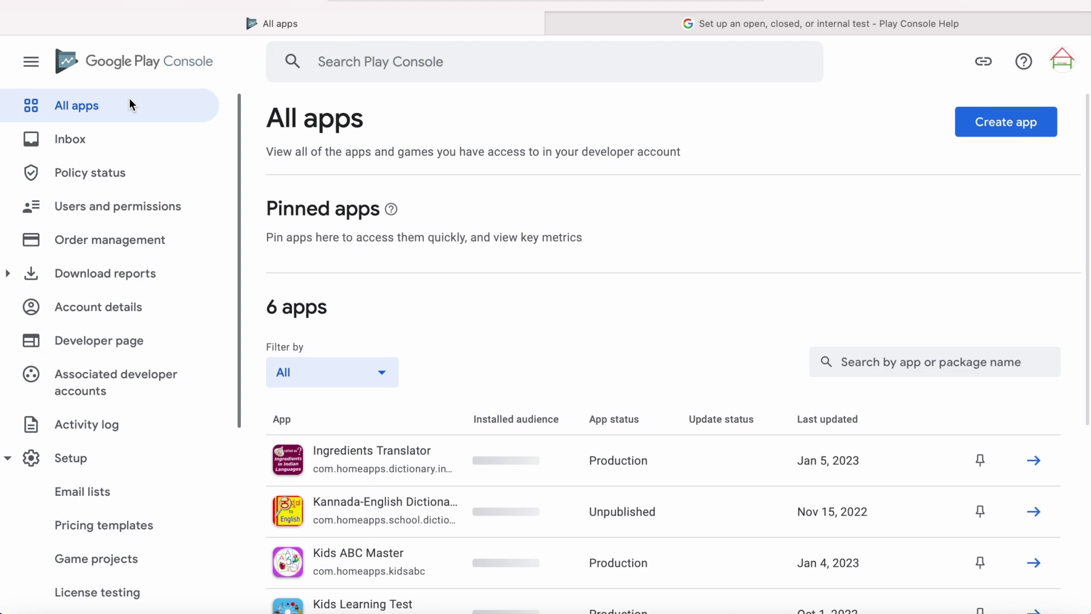
left_click(367, 560)
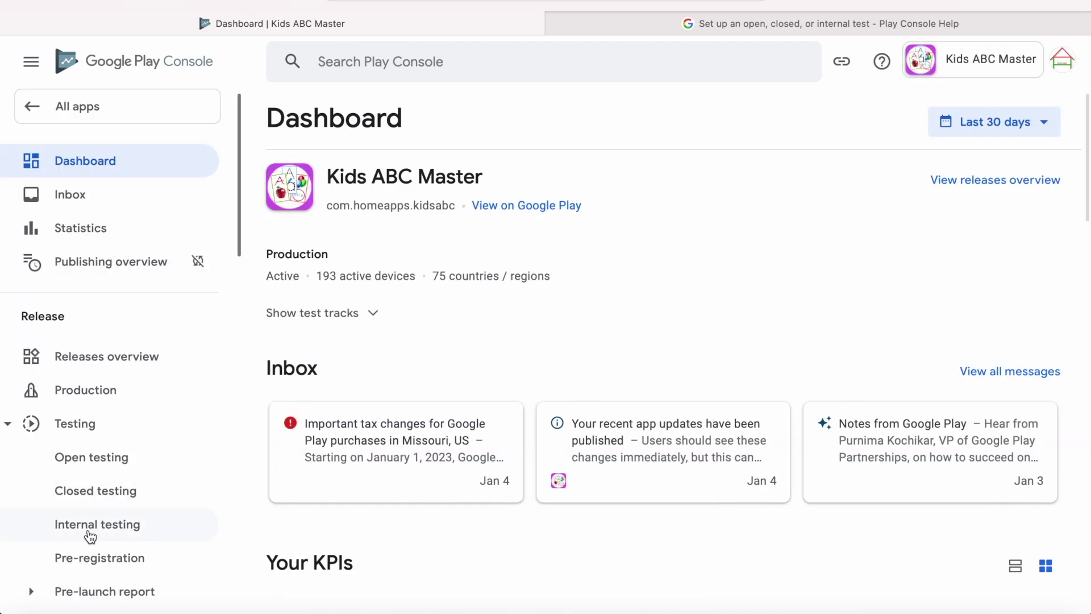
left_click(90, 533)
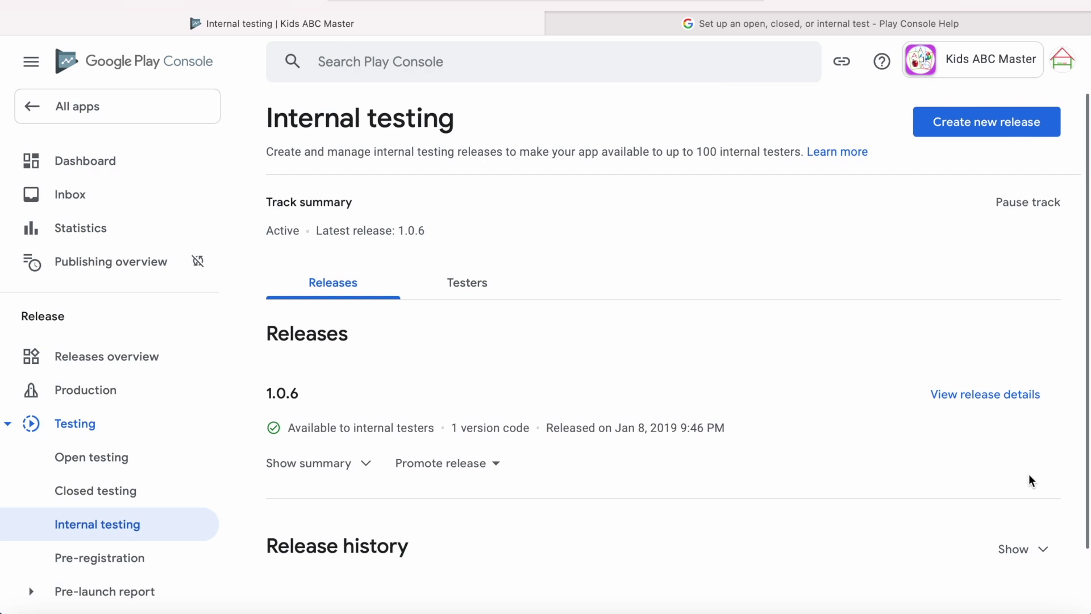
double_click(274, 393)
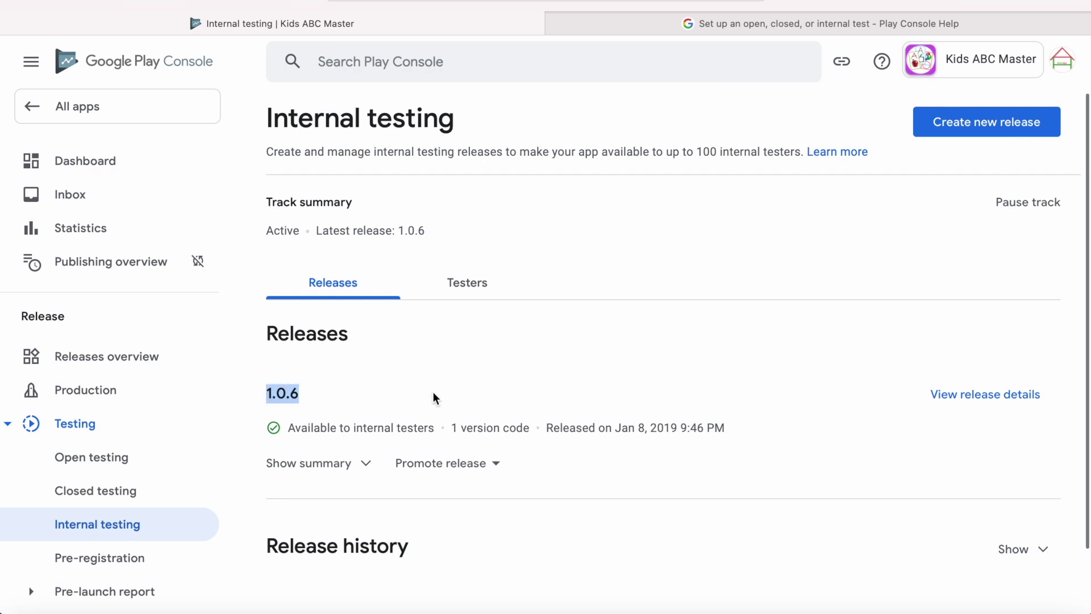
left_click(433, 397)
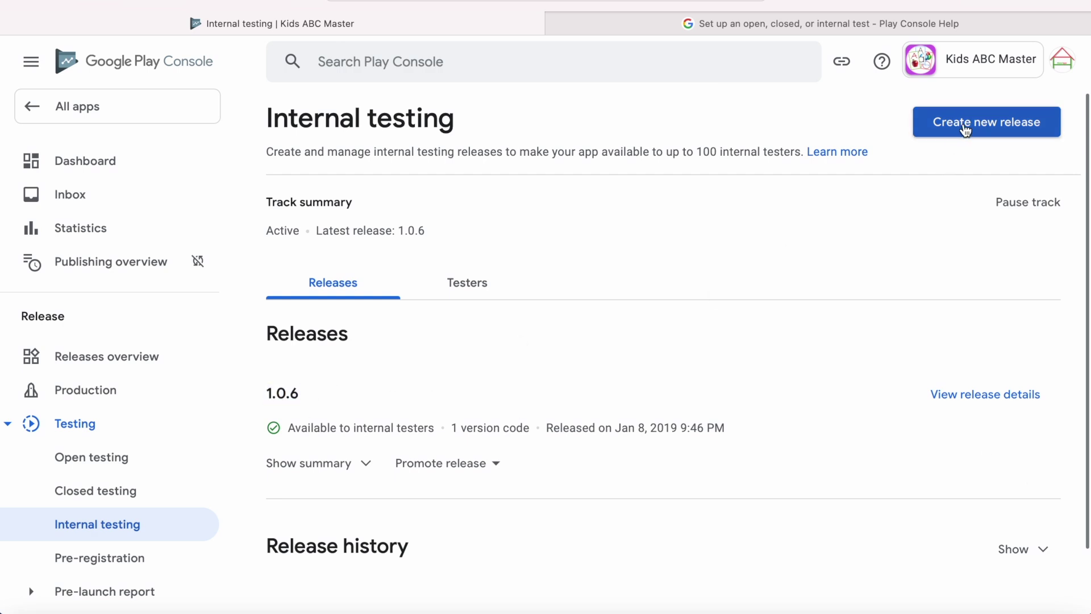
Create a new internal testing release and drop KidsABCMaster-v14-release.aab into App bundles.
left_click(965, 130)
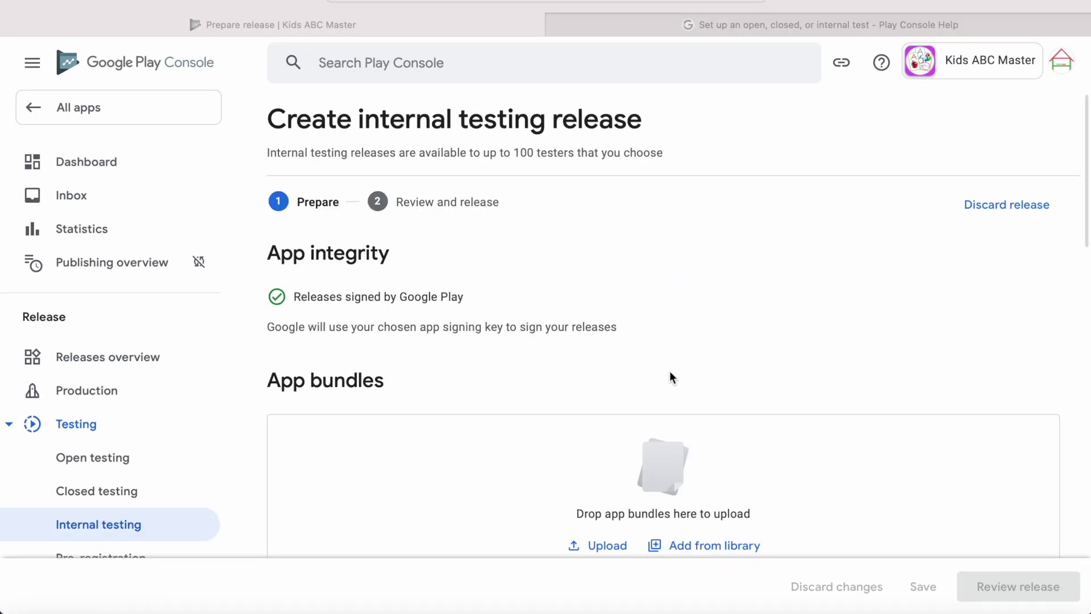
scroll(670, 371, "down", 5)
left_click(670, 372)
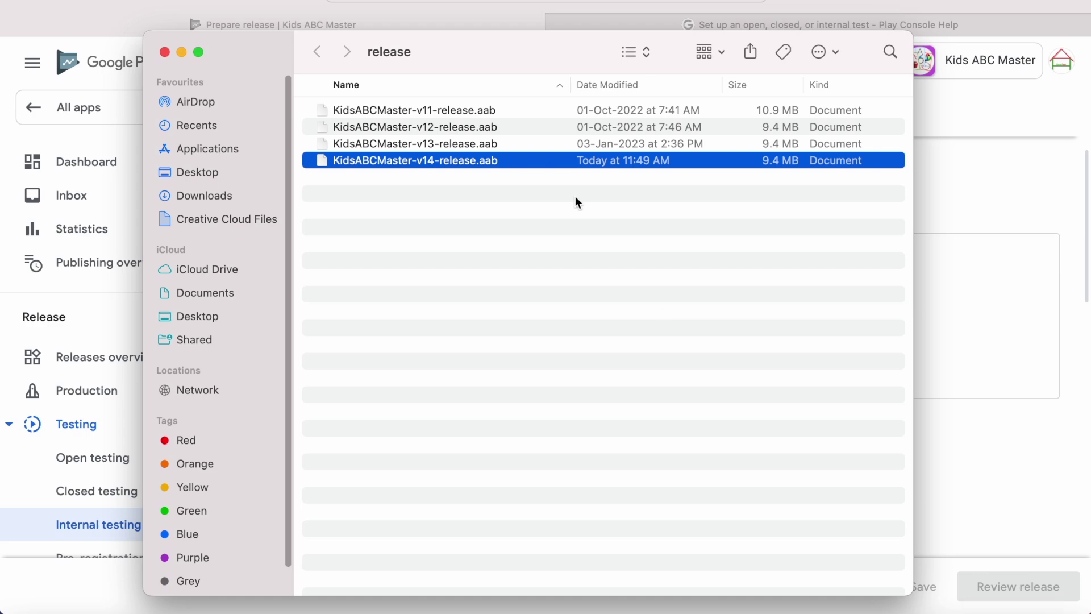
left_click_drag(562, 61, 909, 9)
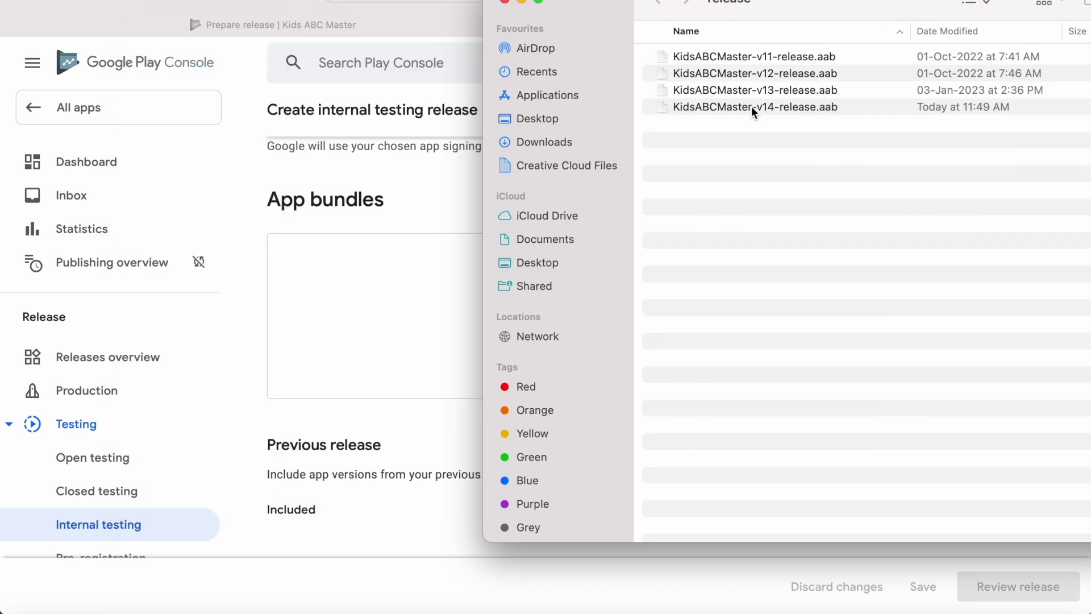
left_click_drag(756, 113, 410, 343)
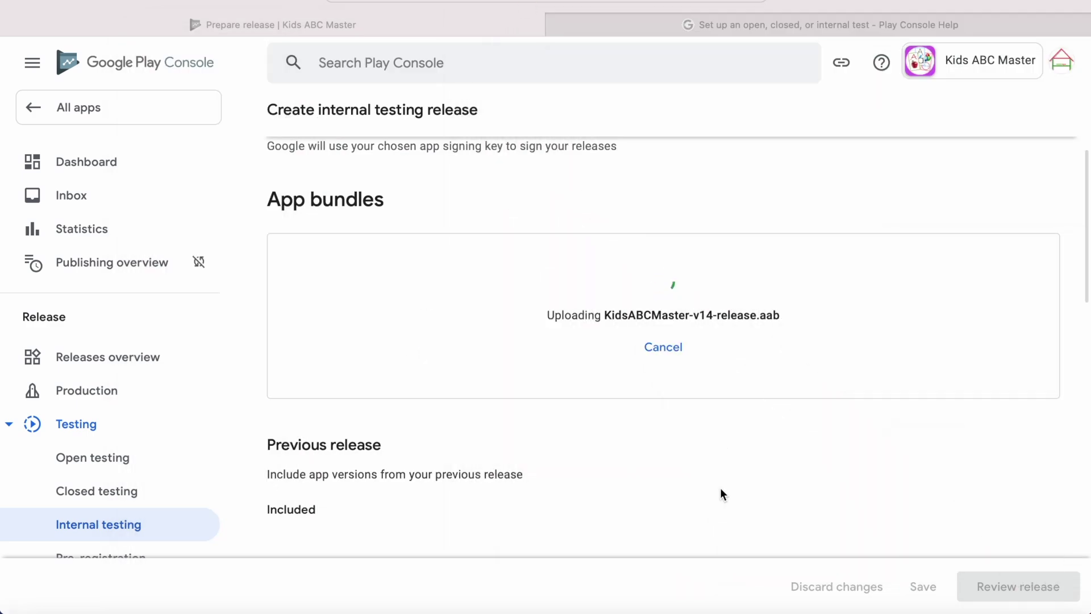
Name the release 'Internal test release 1.1.14'.
scroll(722, 493, "down", 10)
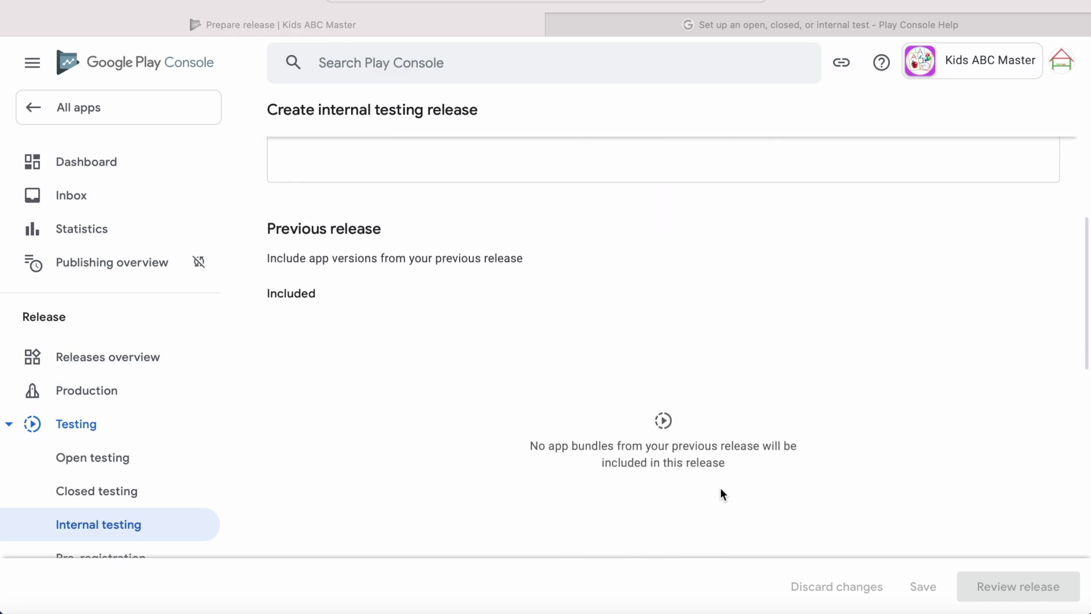
scroll(721, 488, "down", 4)
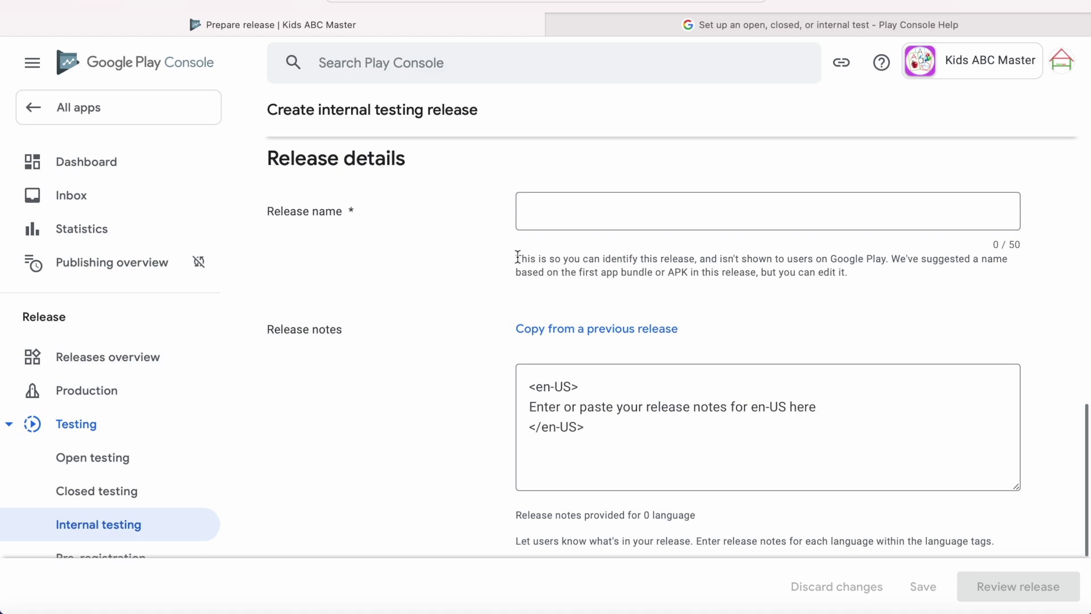
left_click_drag(518, 258, 890, 265)
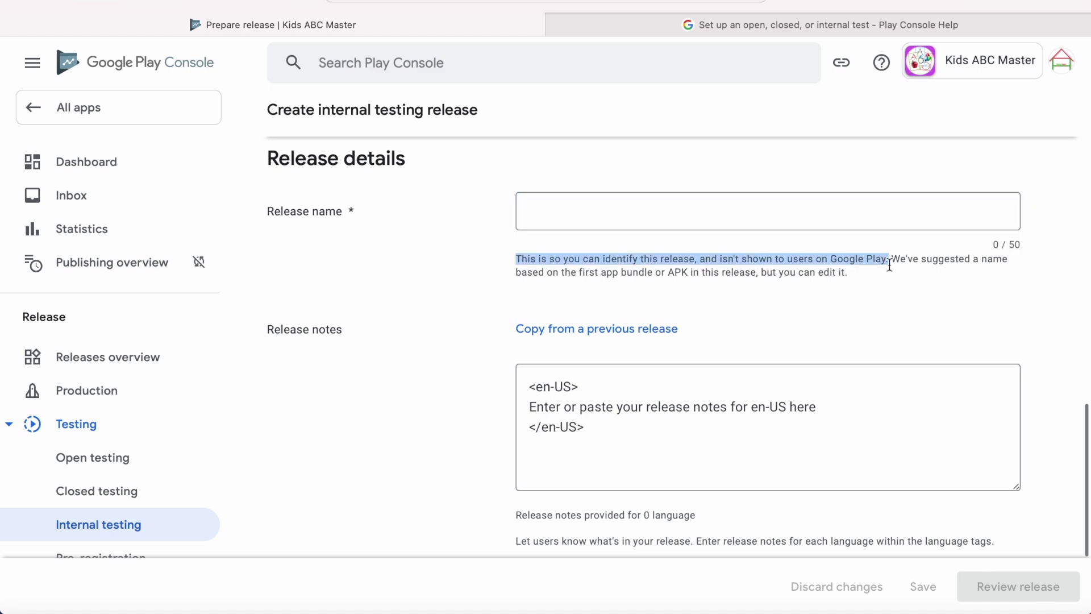
left_click(642, 202)
type("Internal test r")
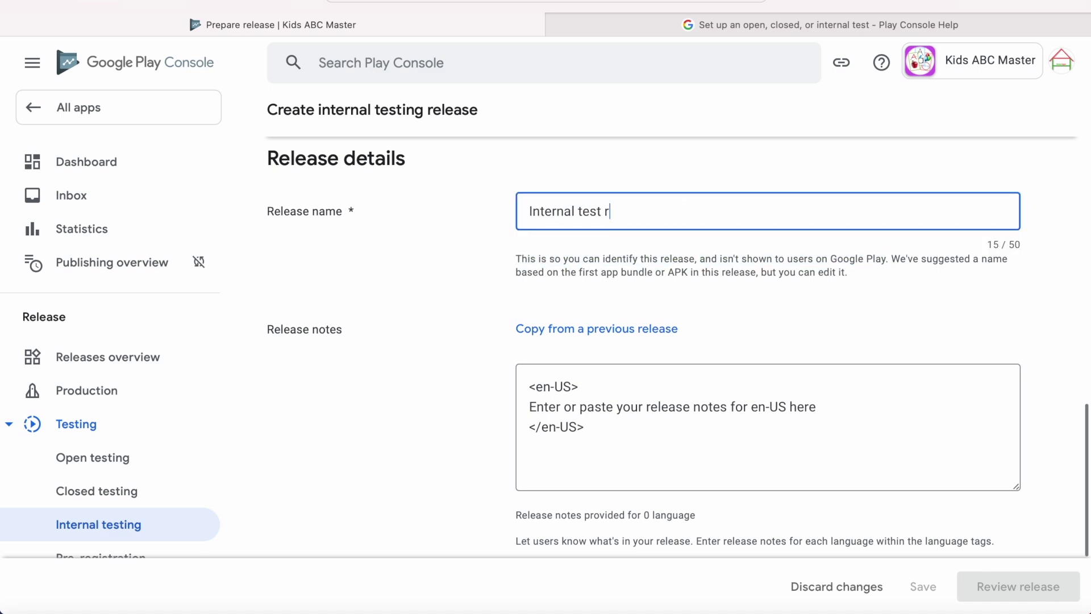
type("elease 1.1.14")
left_click(529, 407)
Replace the en-US release notes with 'Bug fixes' and review the draft.
left_click(836, 407, "shift")
type("Bug fixes")
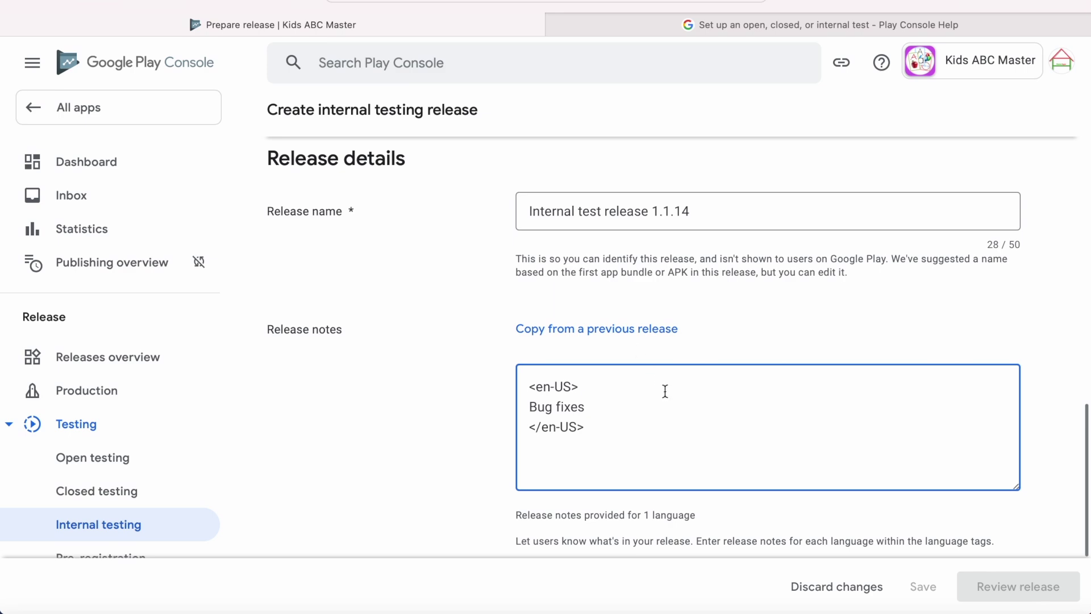
scroll(666, 394, "down", 1)
scroll(716, 472, "up", 10)
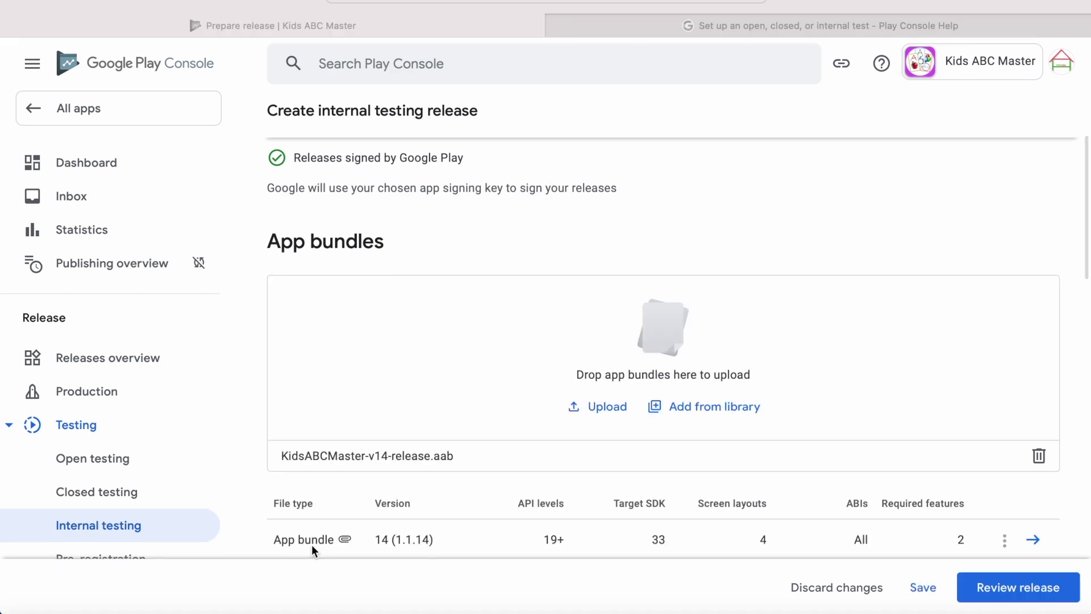
scroll(547, 540, "down", 2)
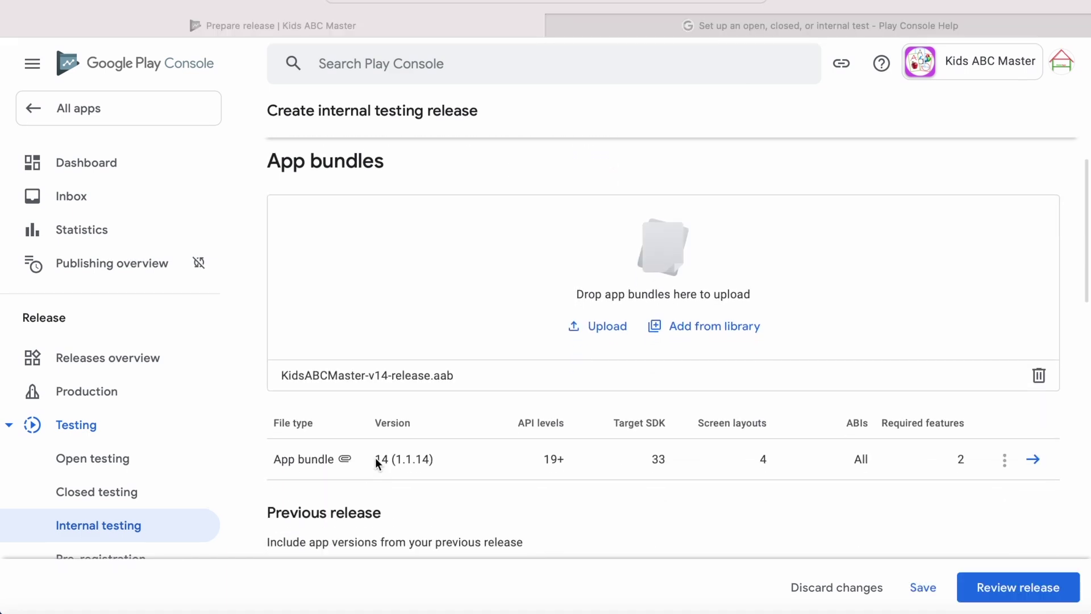
left_click_drag(433, 459, 373, 459)
scroll(819, 542, "down", 6)
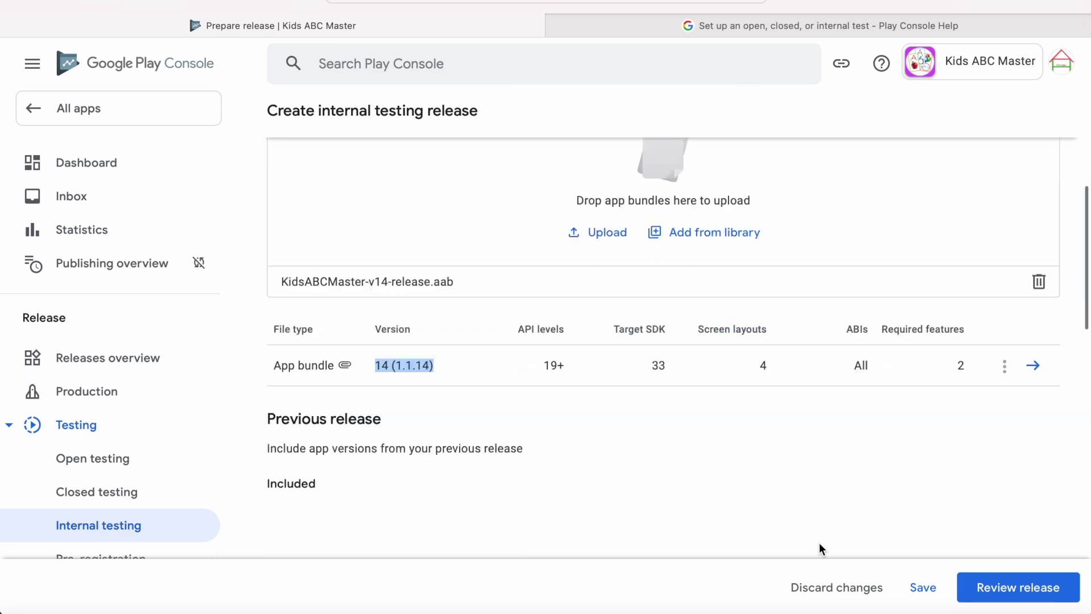
scroll(820, 543, "down", 5)
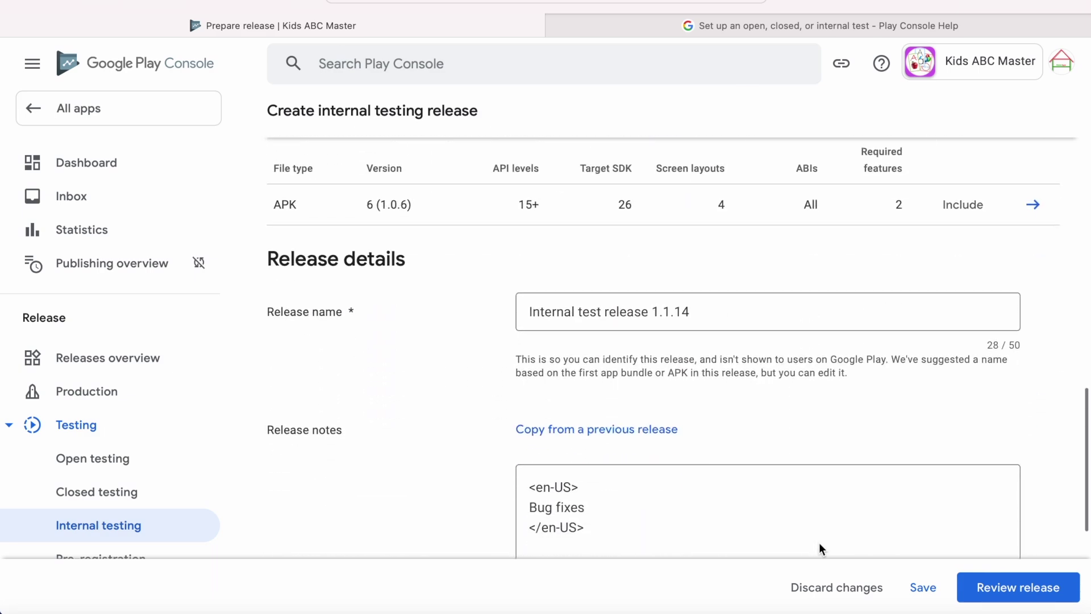
Review release 1.1.14 and start and confirm its rollout to internal testing.
left_click(1015, 594)
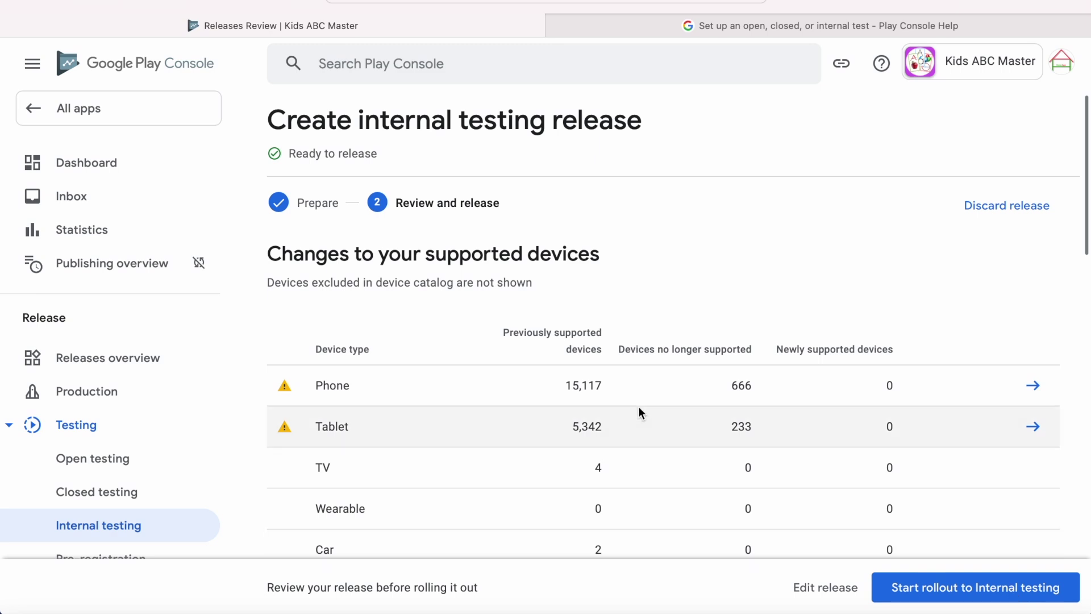
left_click(963, 591)
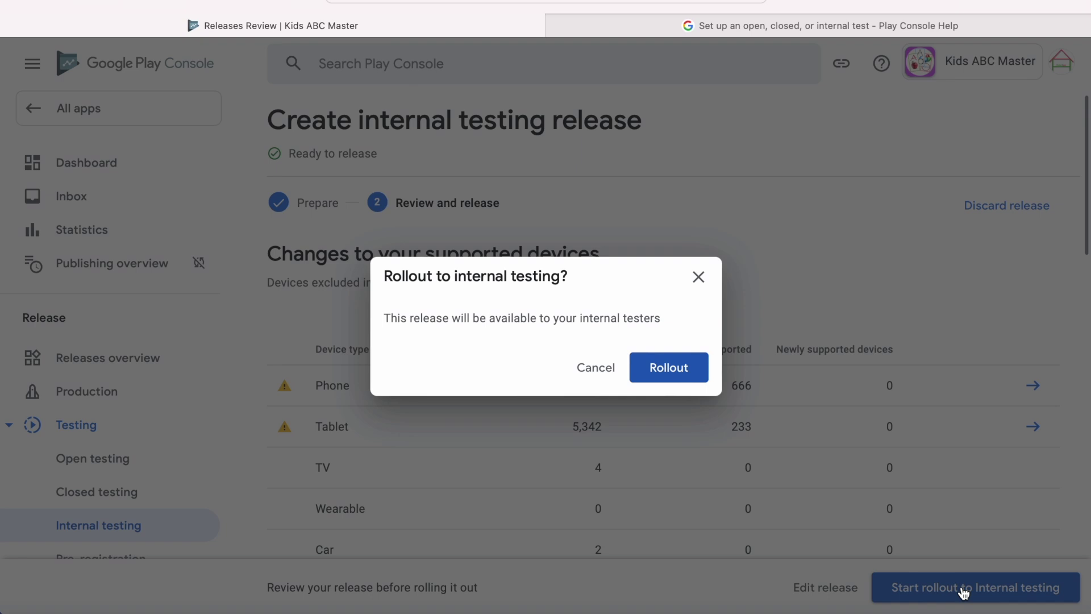
left_click(670, 367)
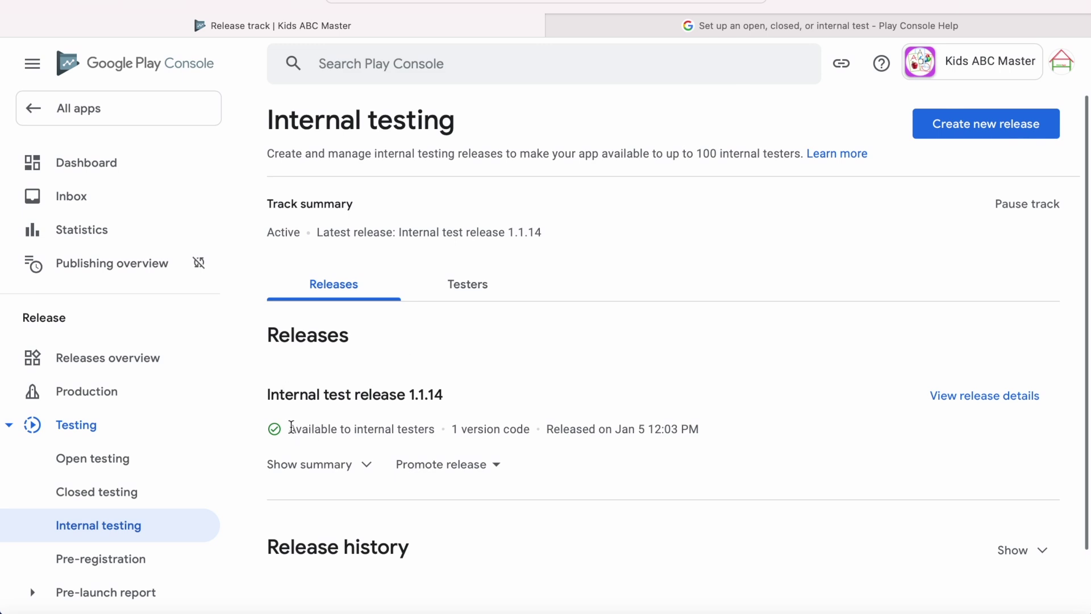
Highlight the release's 'Available to internal testers' status, then clear the selection.
left_click_drag(290, 428, 437, 429)
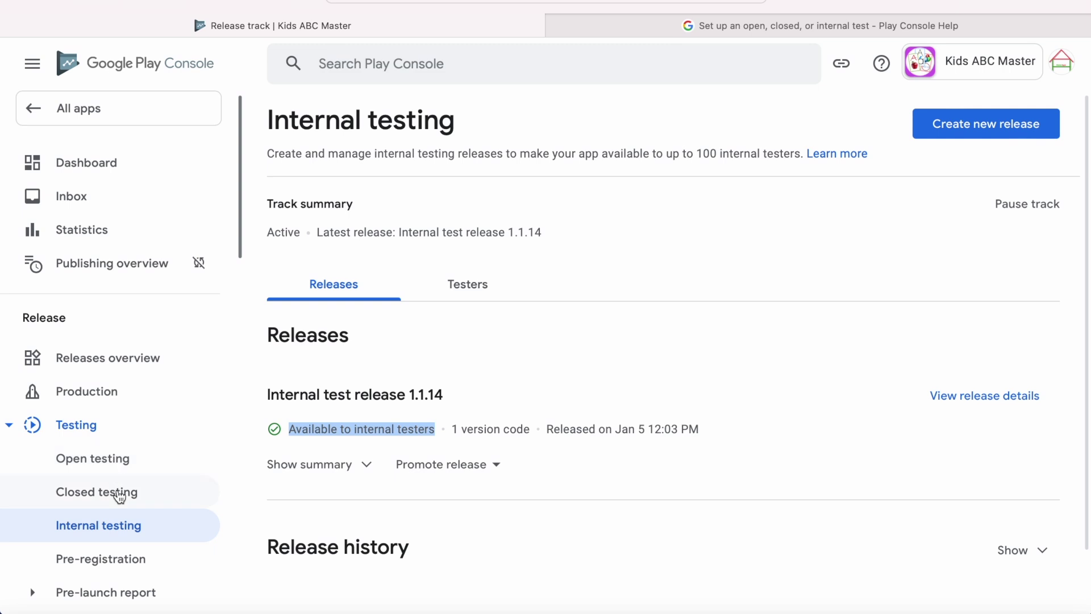
left_click_drag(290, 428, 435, 431)
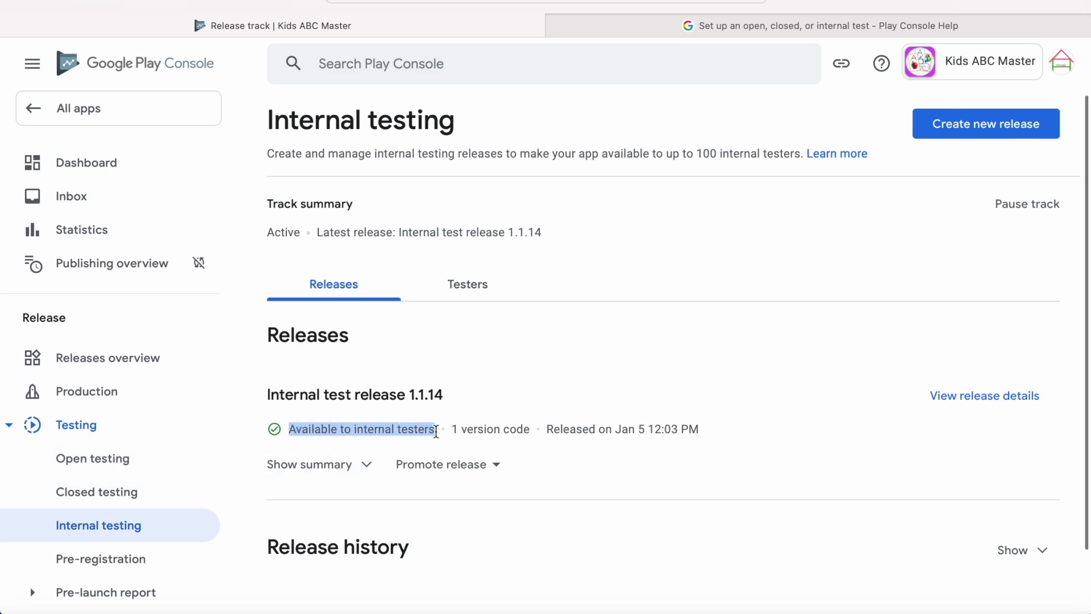
left_click(353, 494)
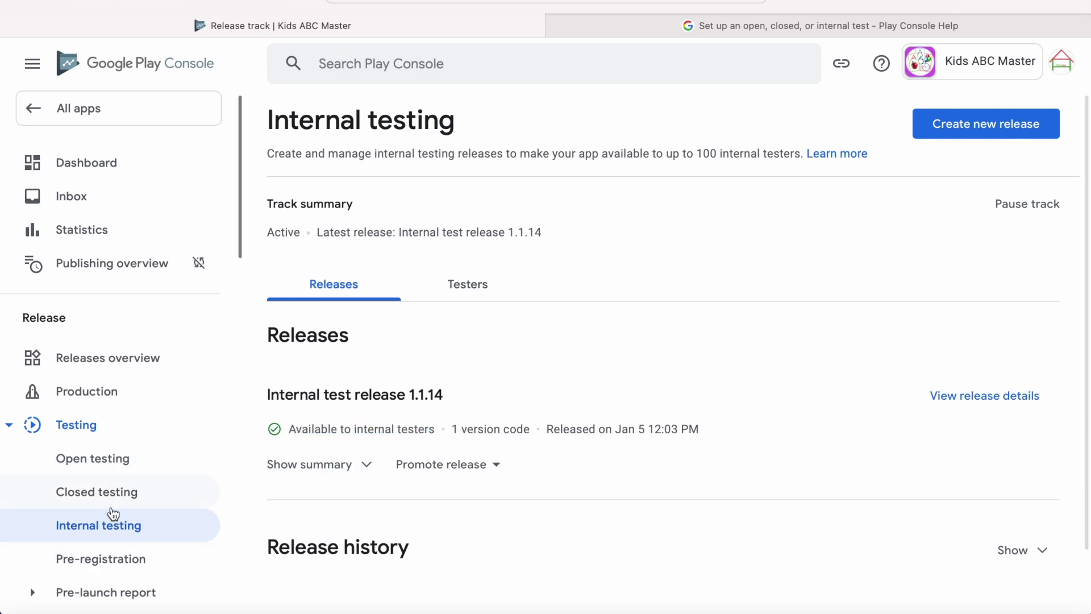
scroll(111, 513, "down", 4)
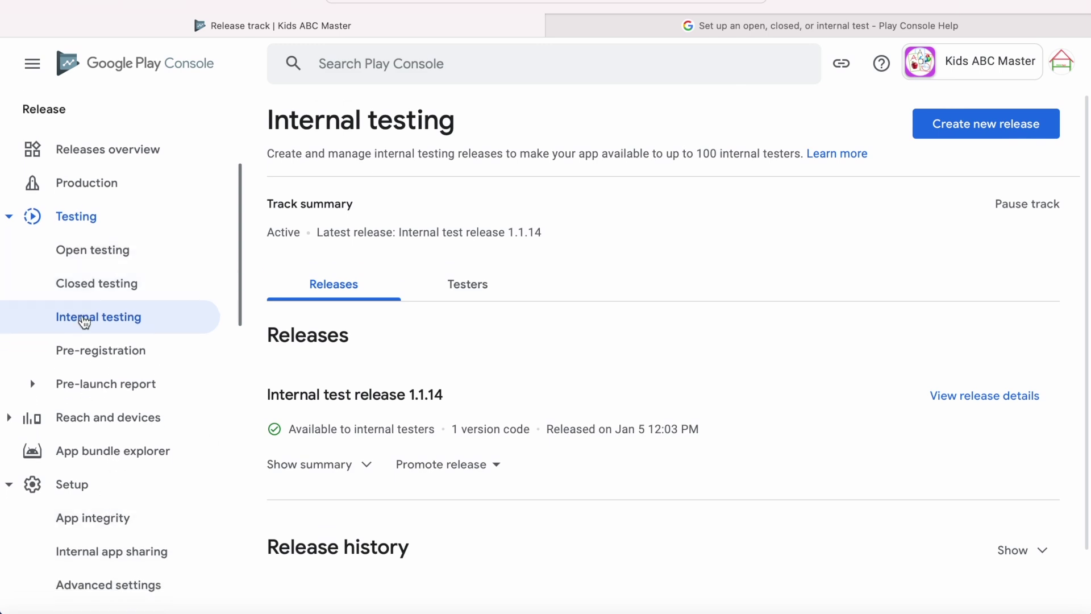
Open the Pre-launch report Overview, highlight its testing-in-progress message, and scroll through the Report history.
left_click(80, 382)
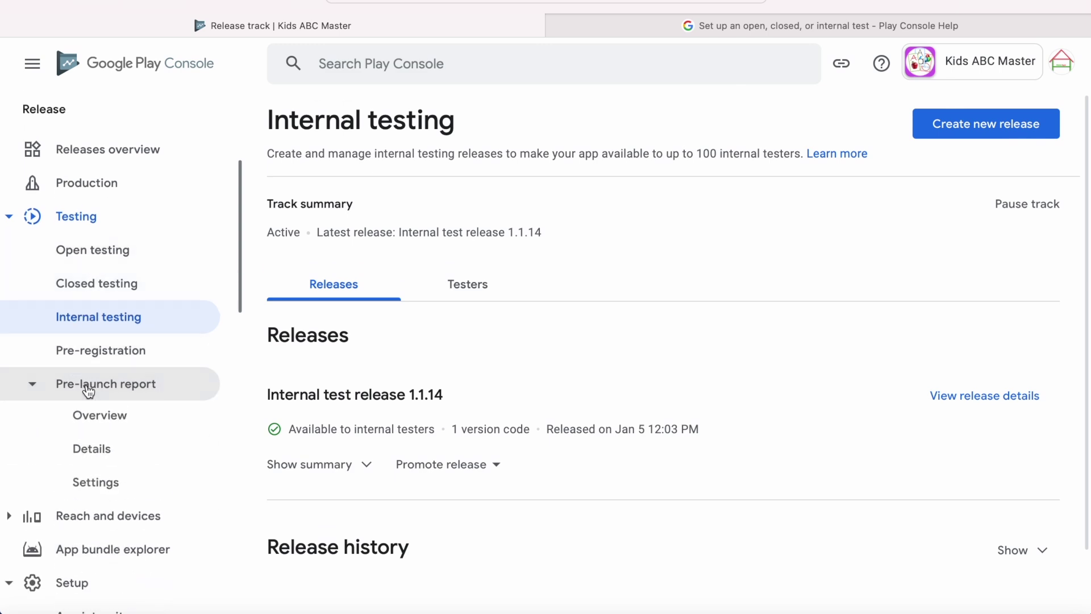
left_click(101, 421)
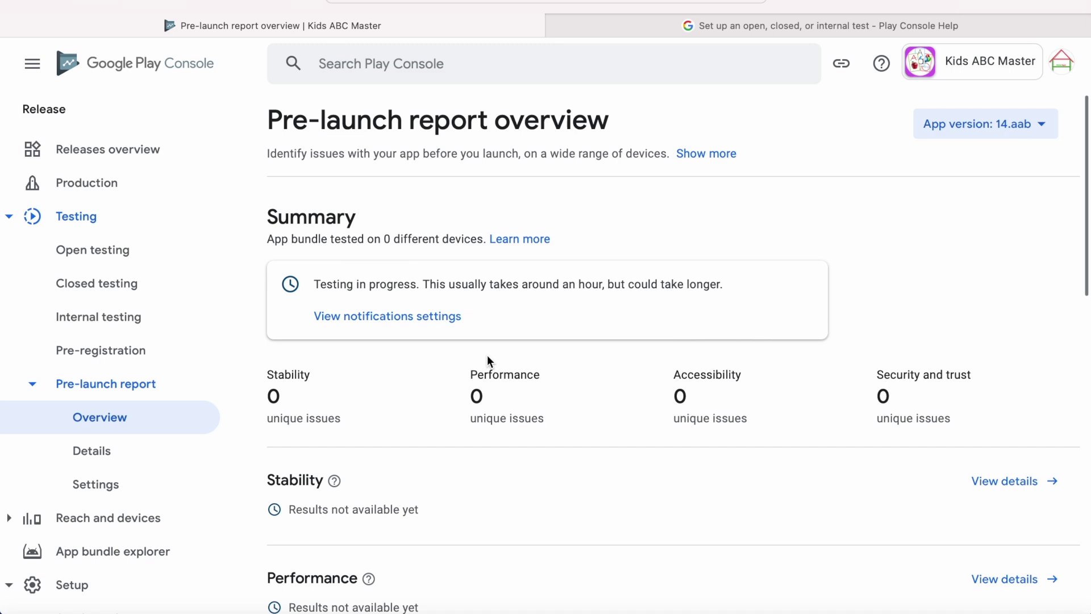
left_click_drag(317, 285, 818, 288)
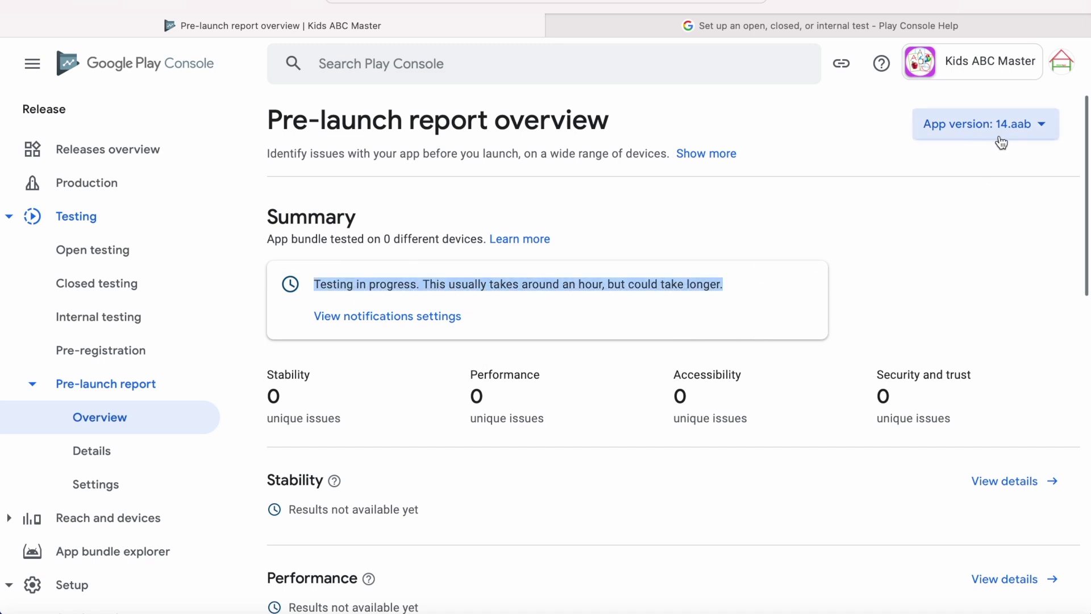
left_click(621, 319)
scroll(650, 431, "down", 3)
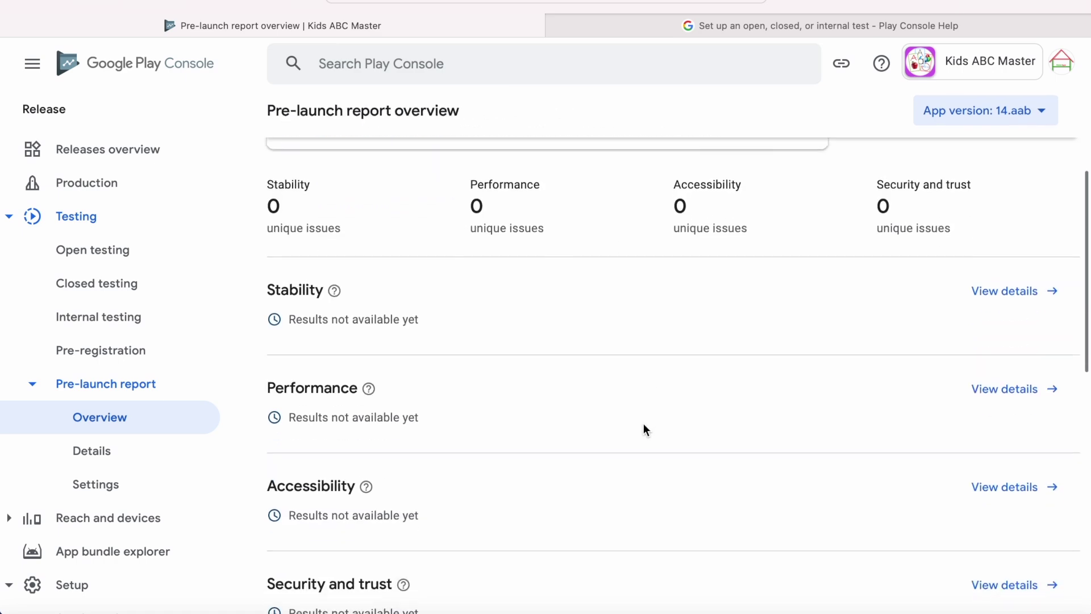
scroll(441, 490, "down", 5)
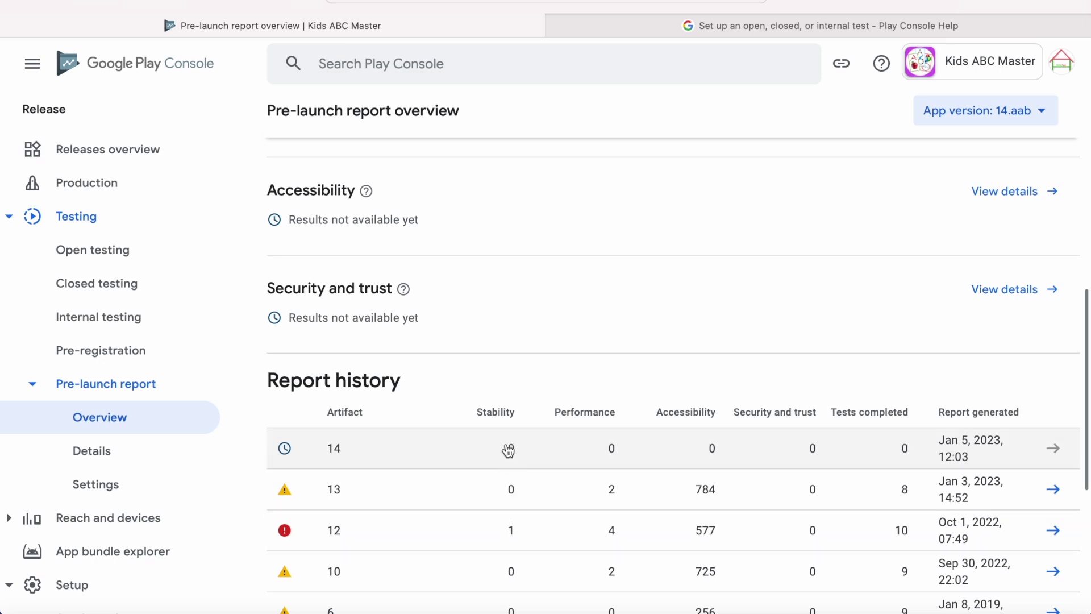
scroll(321, 505, "down", 1)
scroll(321, 505, "down", 2)
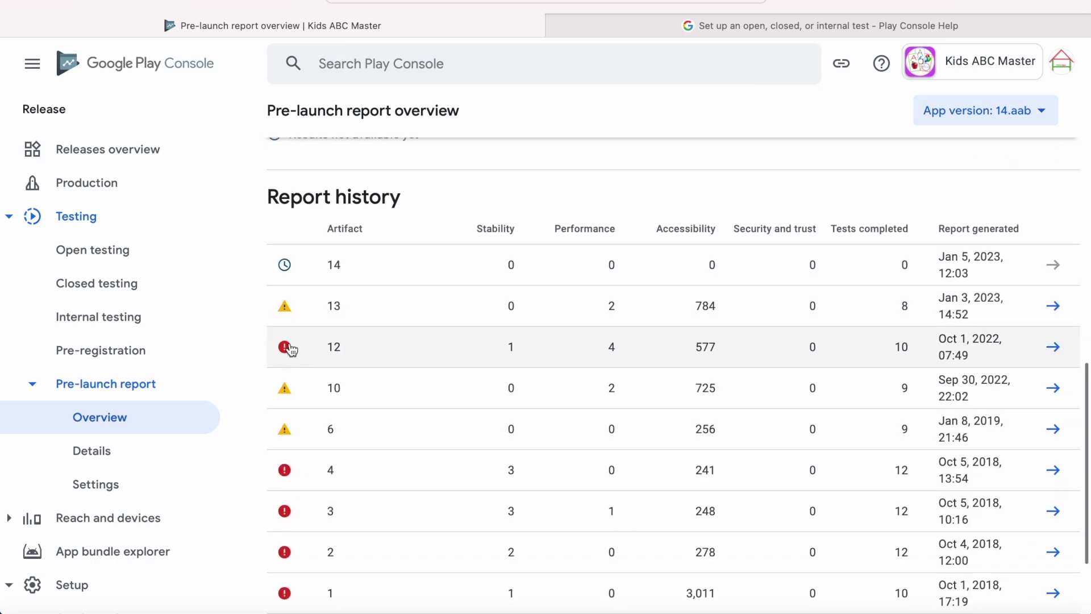
mouse_move(286, 353)
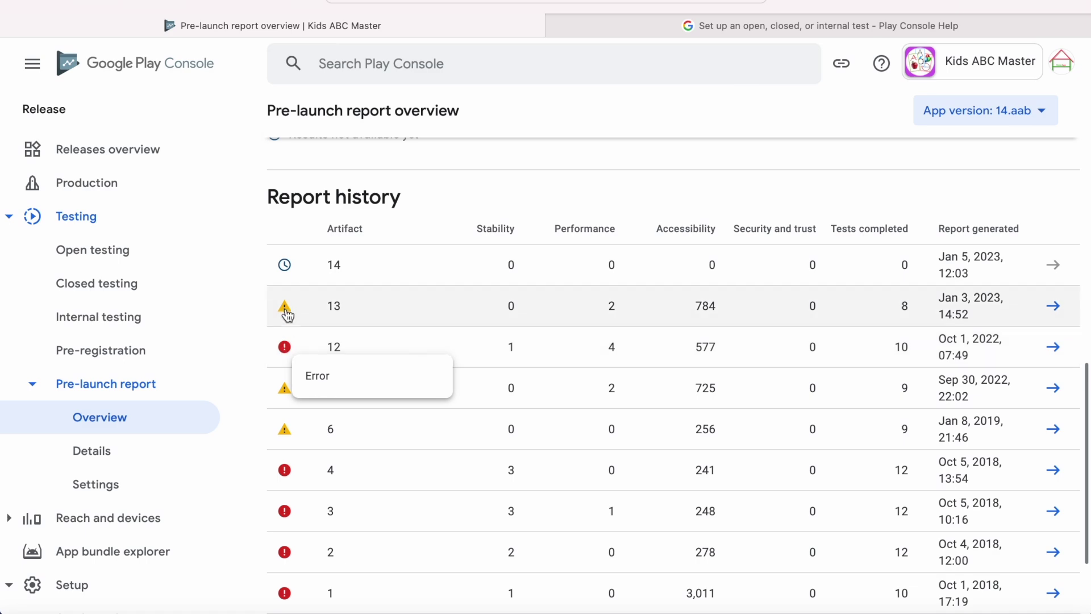
mouse_move(284, 312)
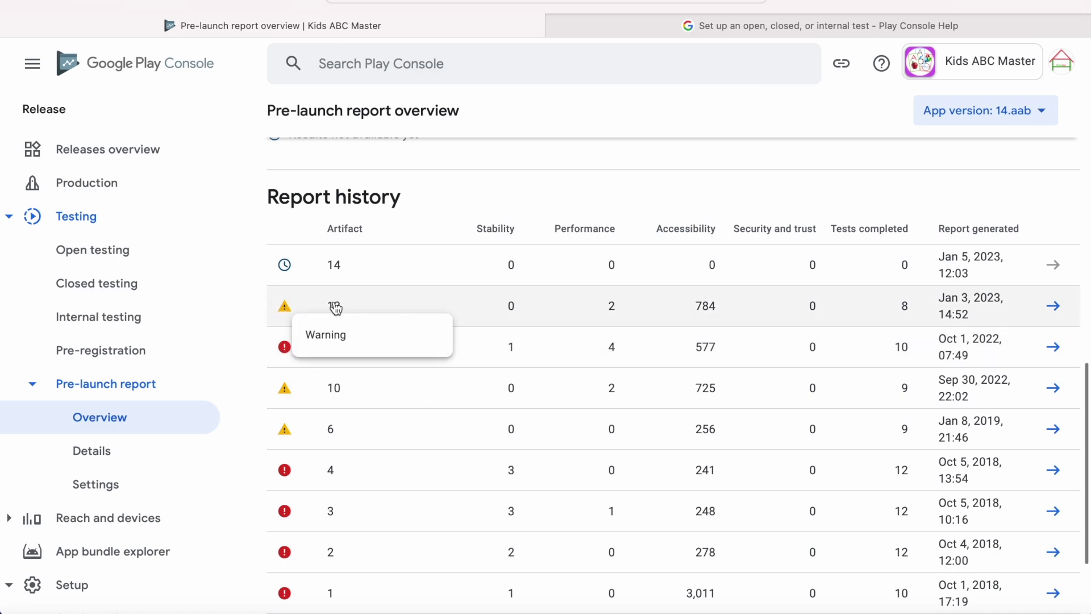
scroll(364, 301, "up", 10)
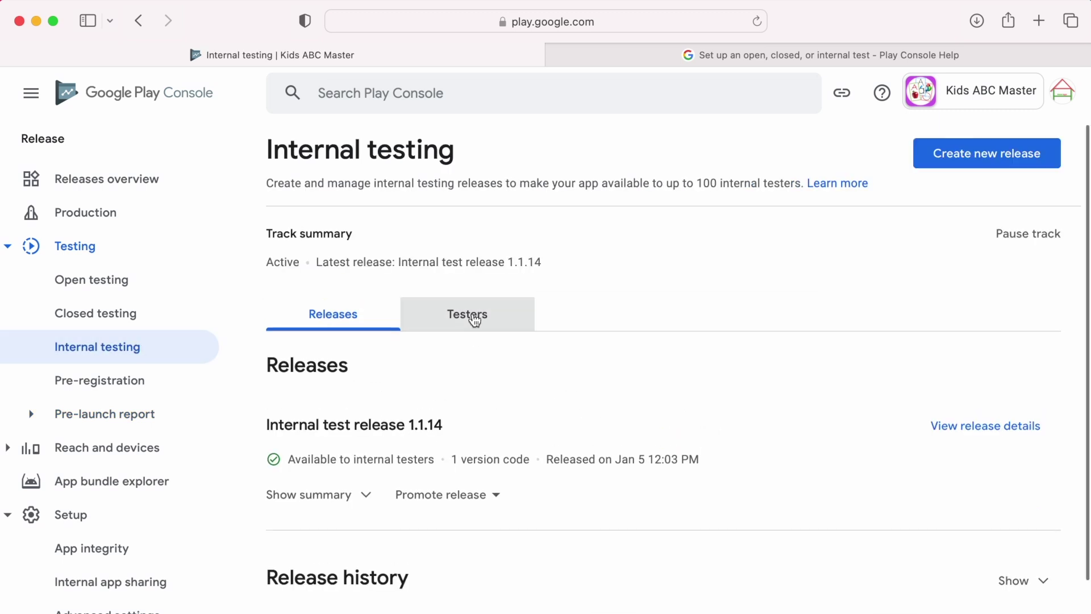
On the Testers tab, add the InternalTesters list and remove Alpha Testers.
left_click(473, 315)
scroll(693, 410, "down", 5)
scroll(693, 410, "up", 4)
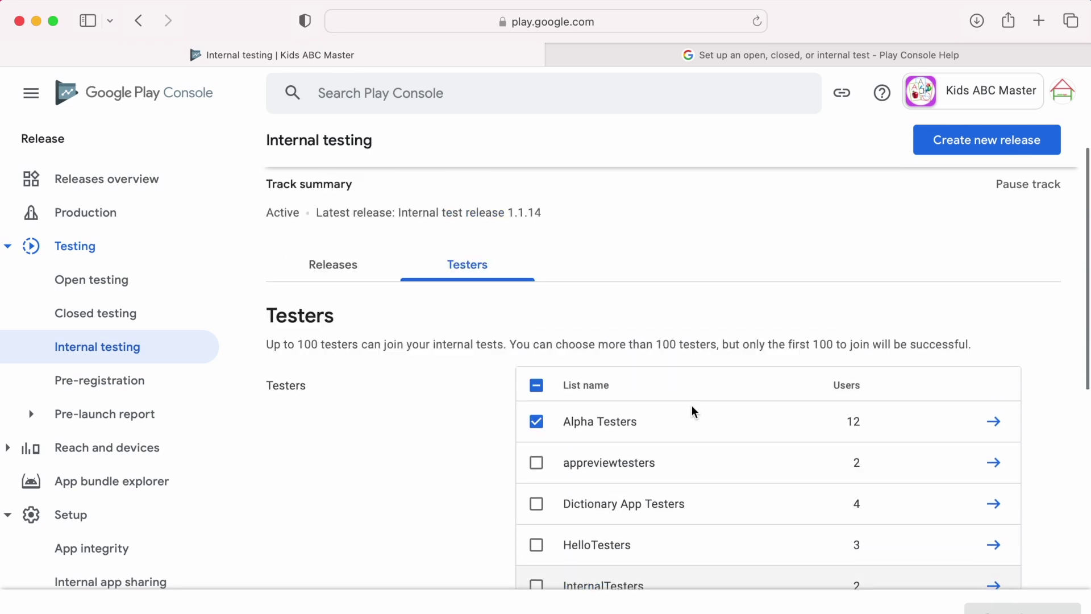
scroll(692, 410, "down", 3)
scroll(694, 410, "up", 1)
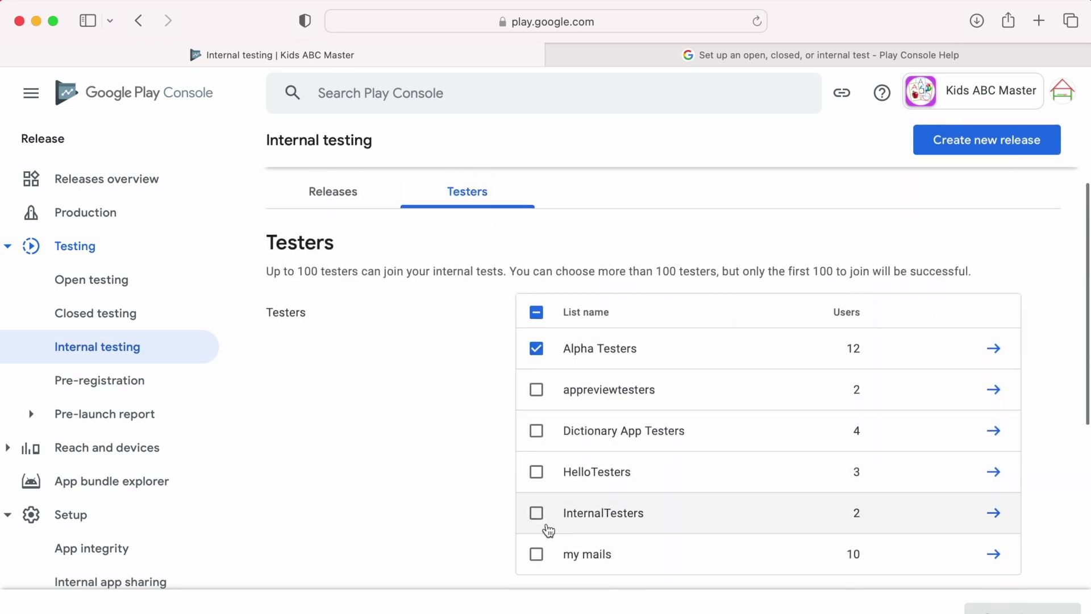
left_click(537, 514)
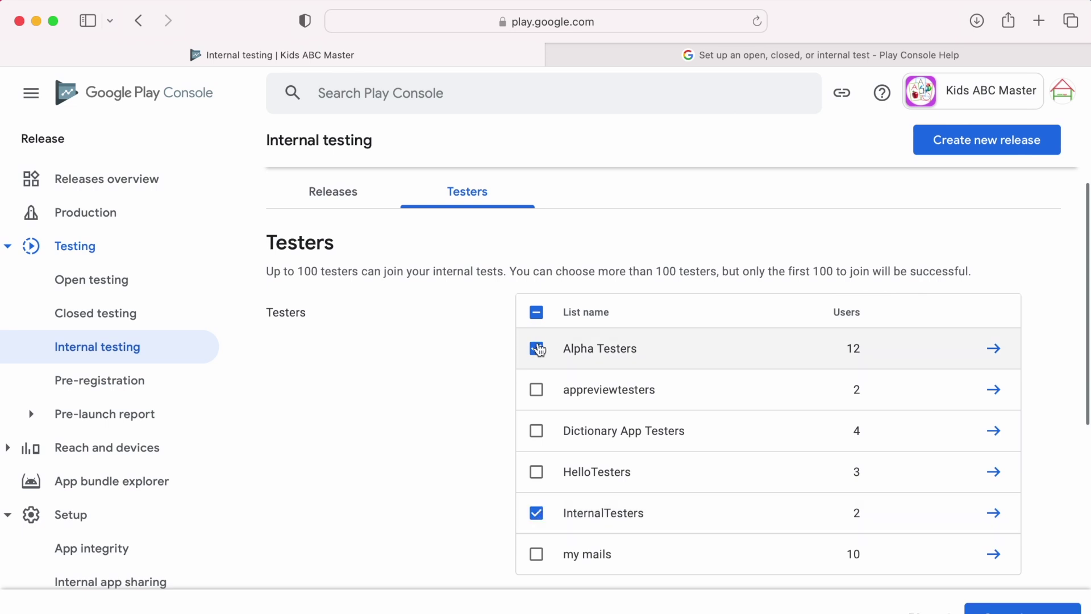
left_click(537, 349)
Copy the internal test's 'Join on the web' link.
scroll(643, 512, "down", 6)
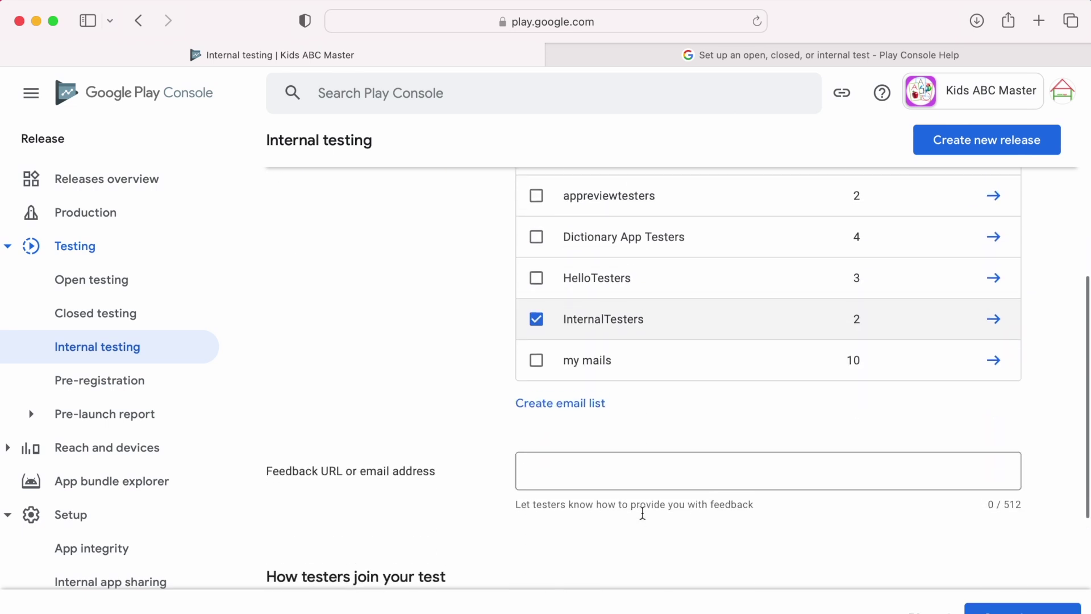
scroll(644, 519, "down", 1)
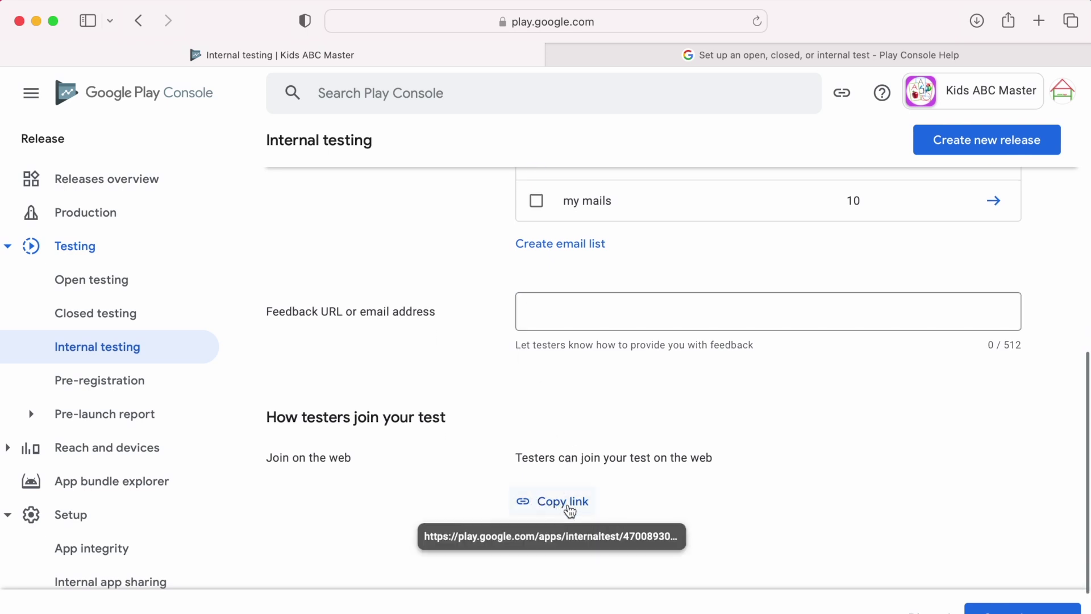
left_click(573, 512)
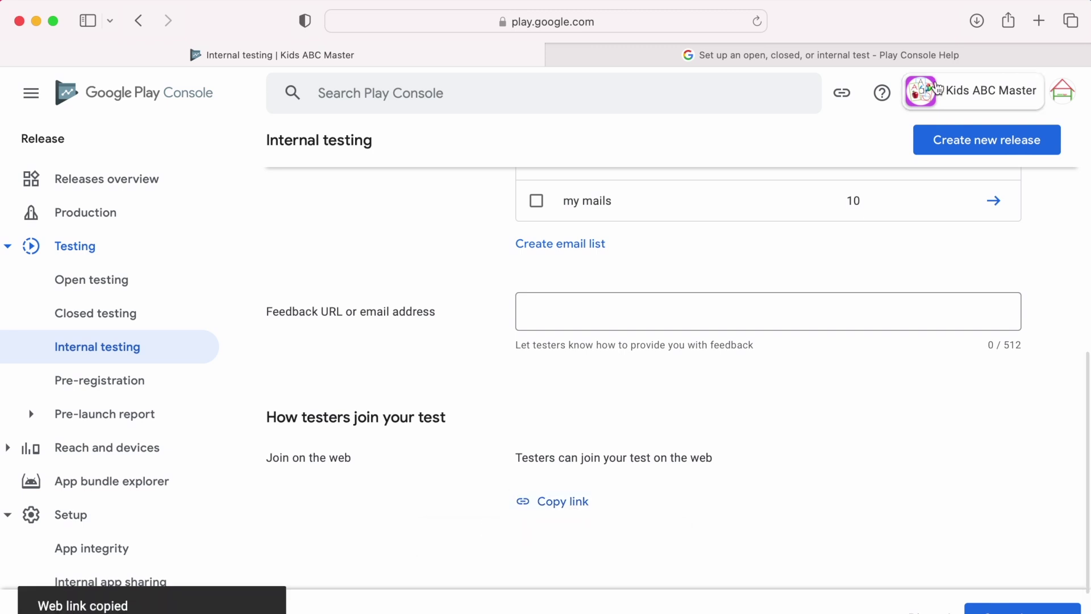
left_click(1039, 20)
key("super+v")
key("Return")
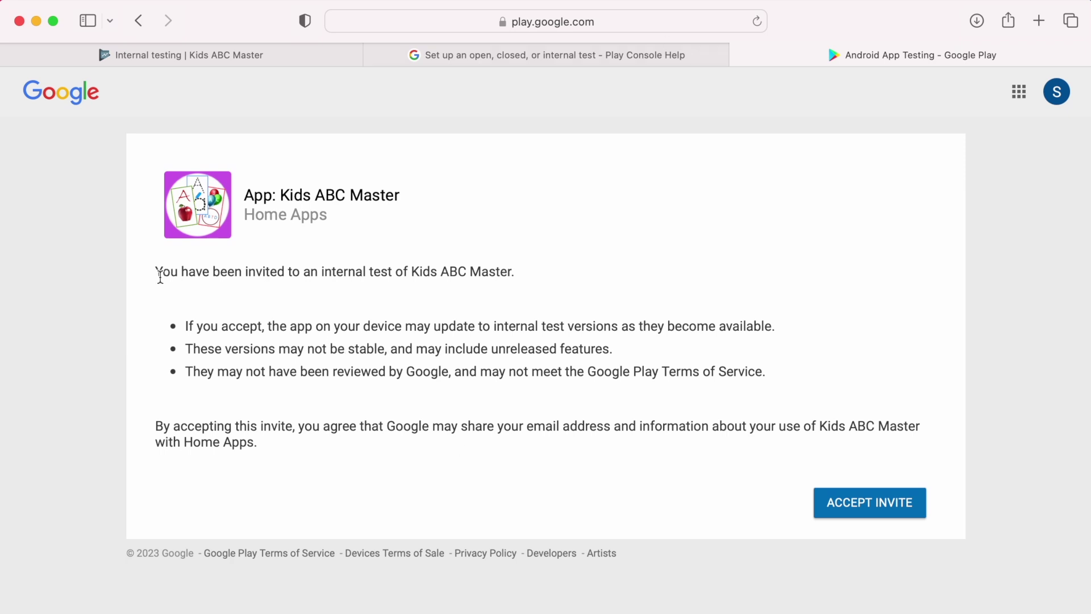
left_click_drag(158, 273, 479, 283)
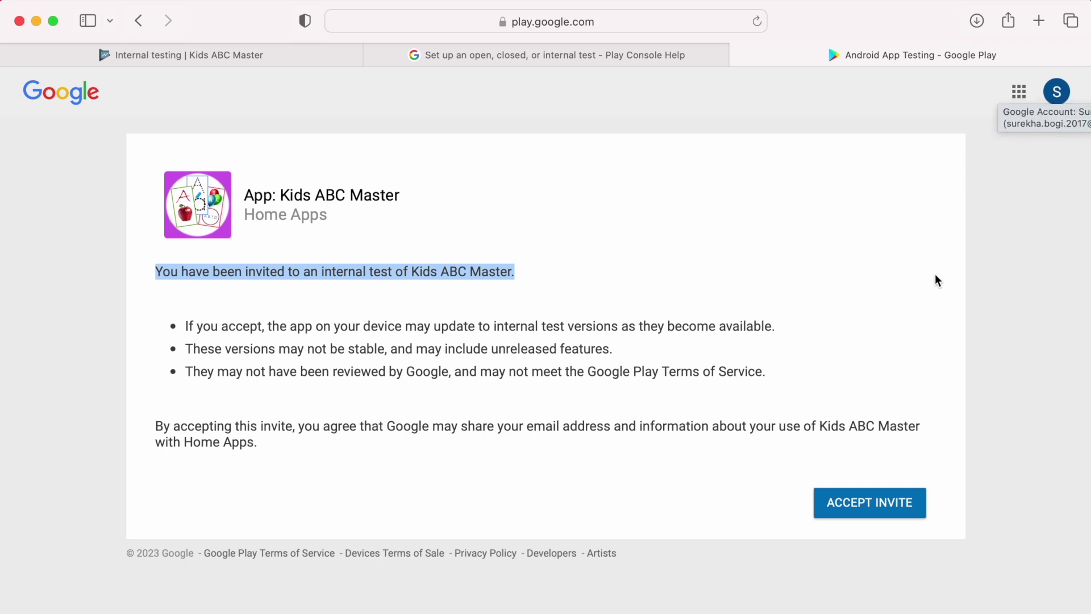
left_click(739, 54)
Save the internal tester list changes and return to the Internal testing Releases tab.
left_click(397, 22)
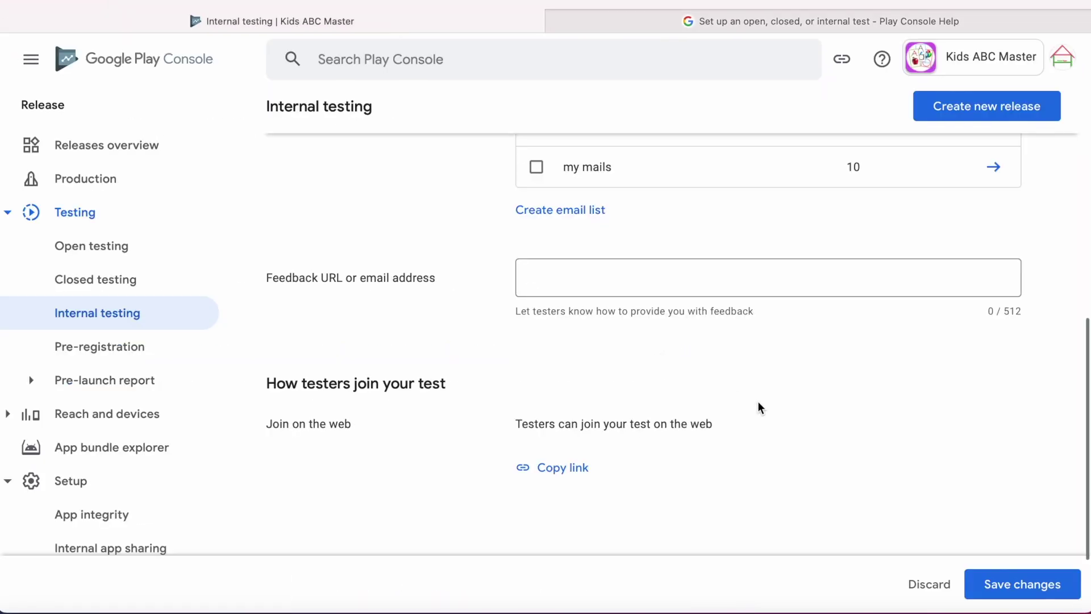
scroll(758, 406, "up", 2)
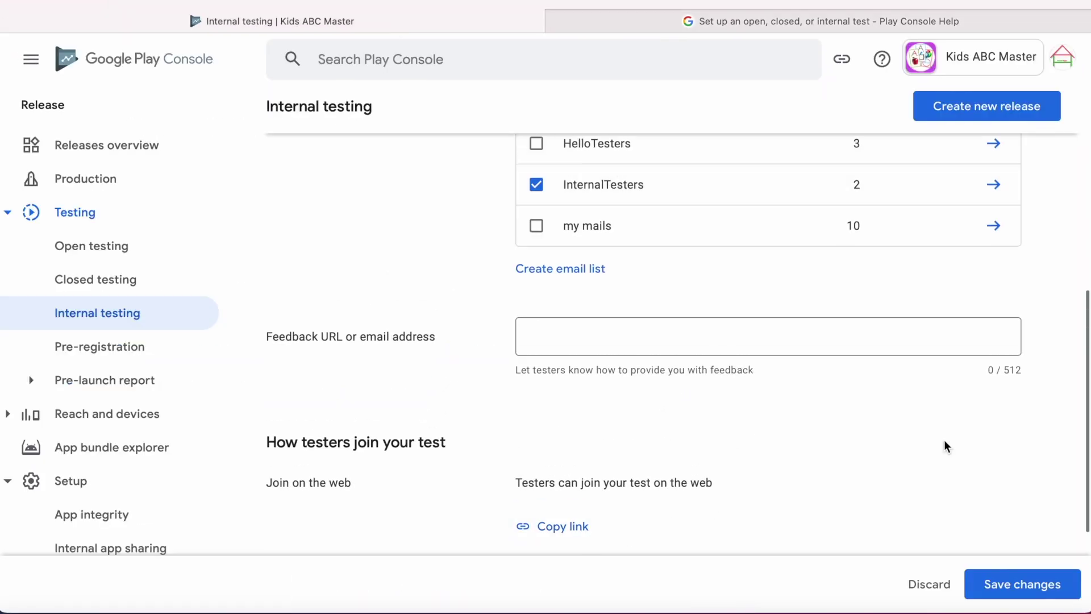
scroll(966, 494, "up", 10)
left_click(1011, 585)
left_click(279, 280)
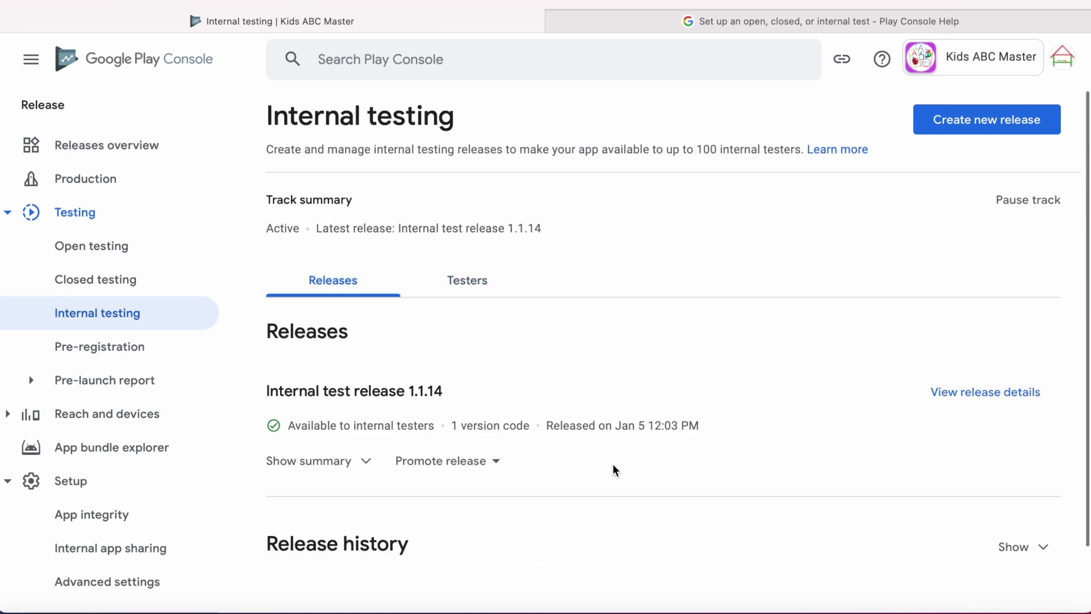
left_click(718, 21)
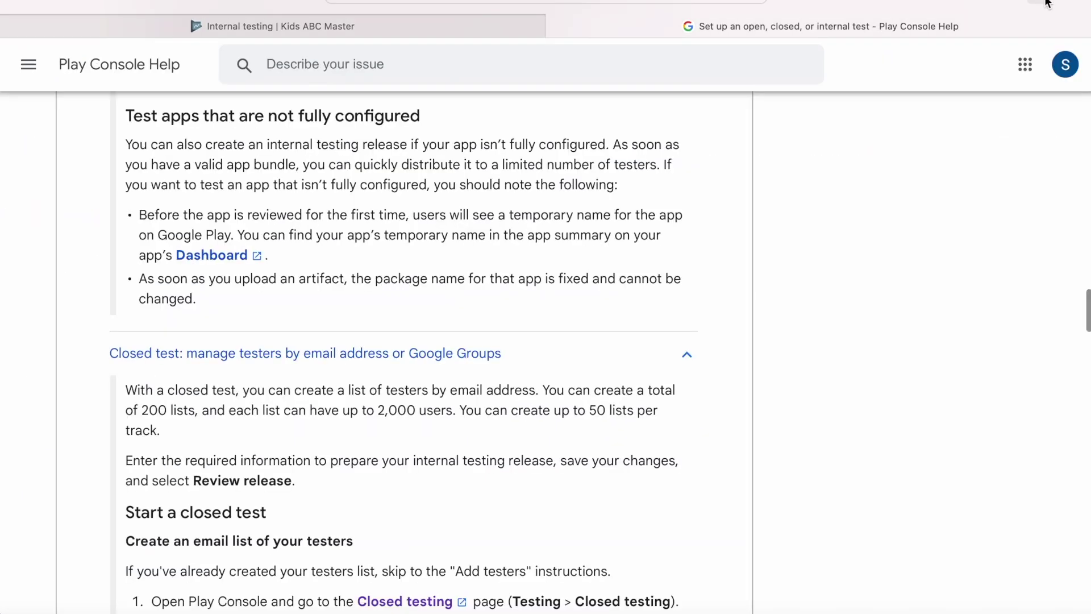
key("super+t")
Open WhatsApp Web and paste and send the test link in the Message yourself chat.
type("whatsapp")
key("Return")
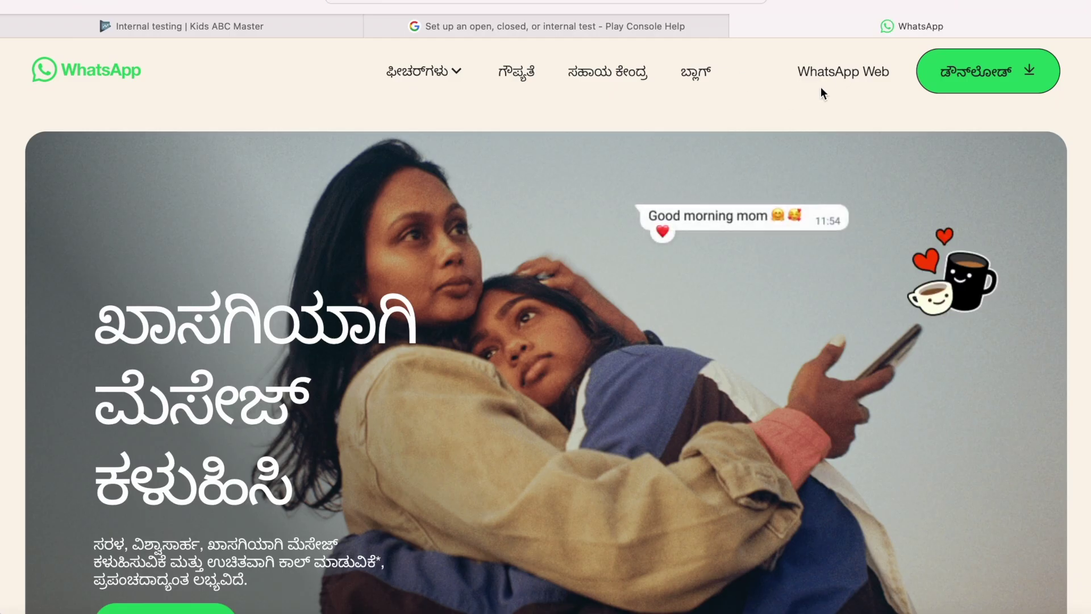
left_click(822, 79)
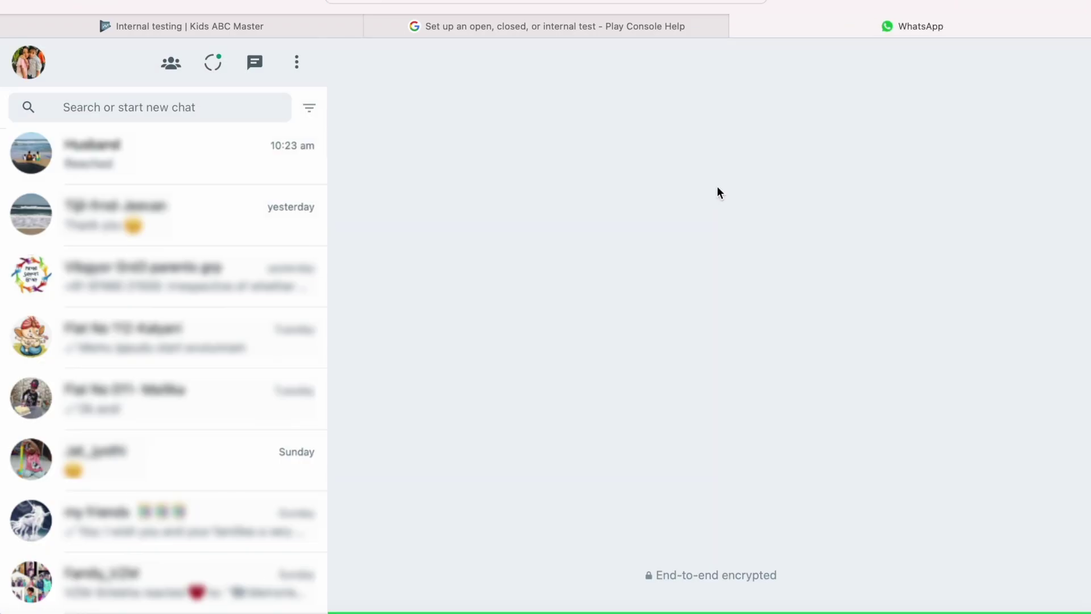
left_click(253, 63)
left_click(189, 355)
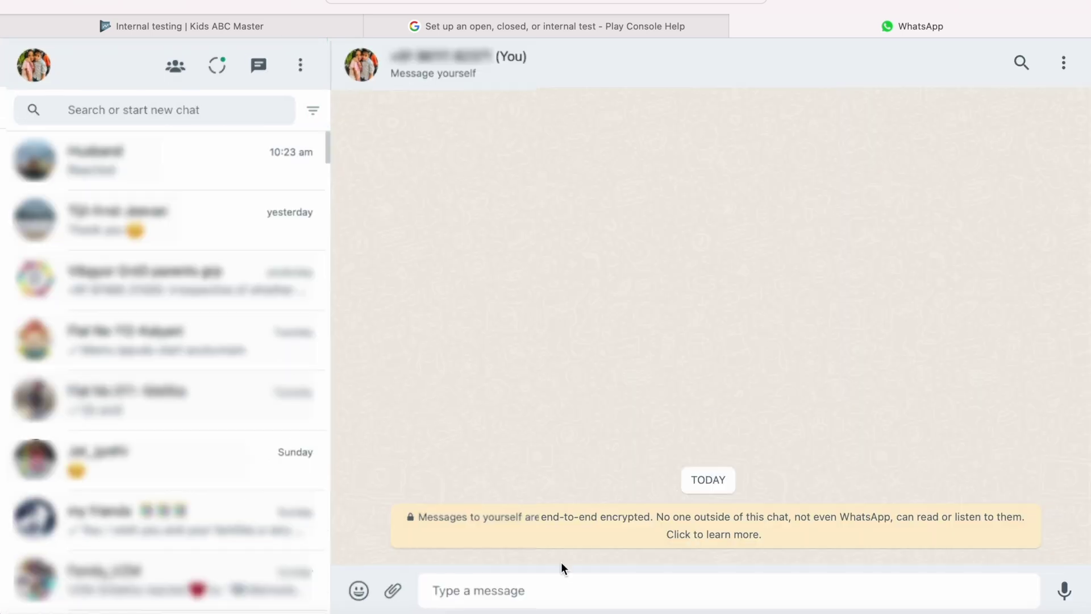
key("ctrl+v")
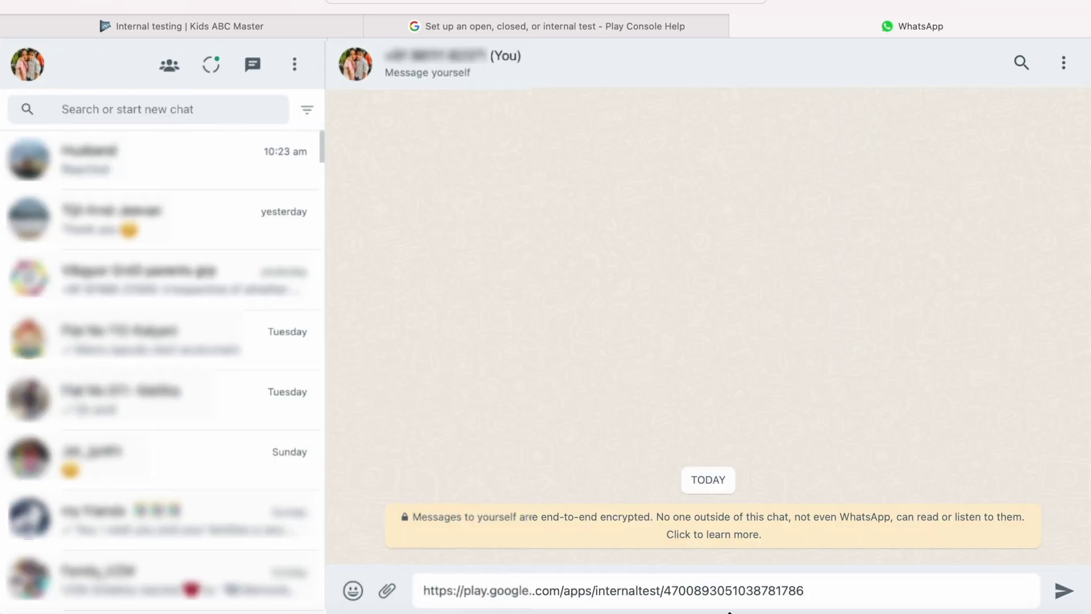
key("Return")
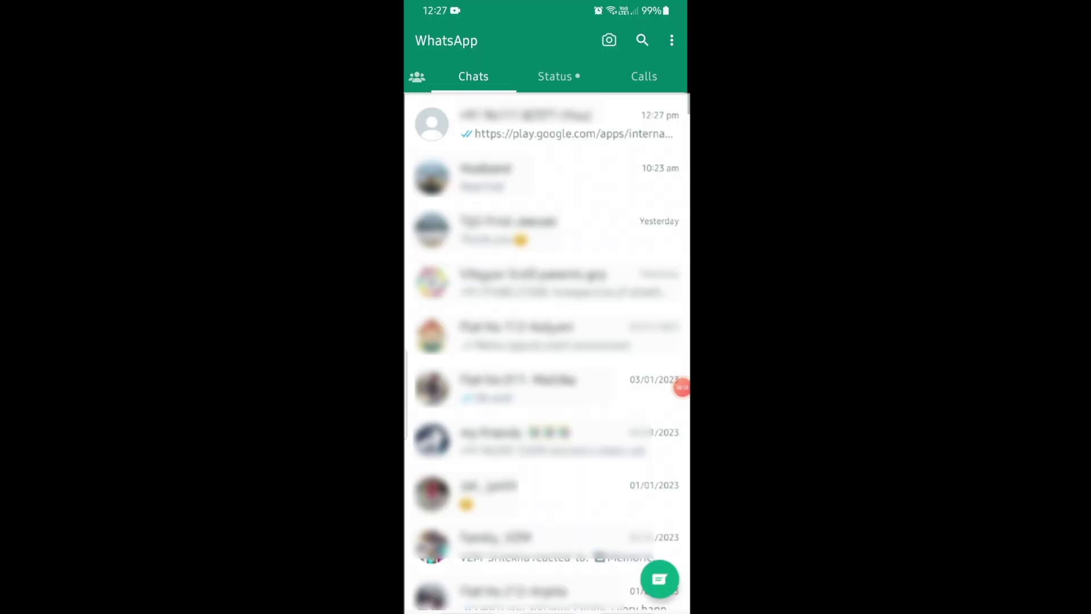
On the phone, follow the self-chat's test link and open Kids ABC Master on Google Play.
left_click(546, 124)
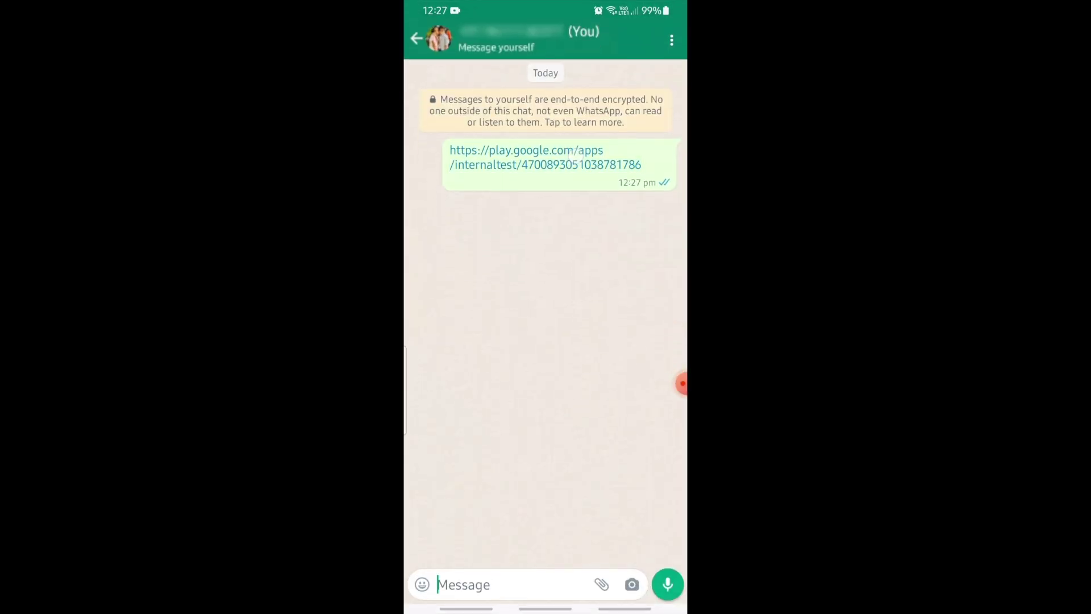
left_click(546, 157)
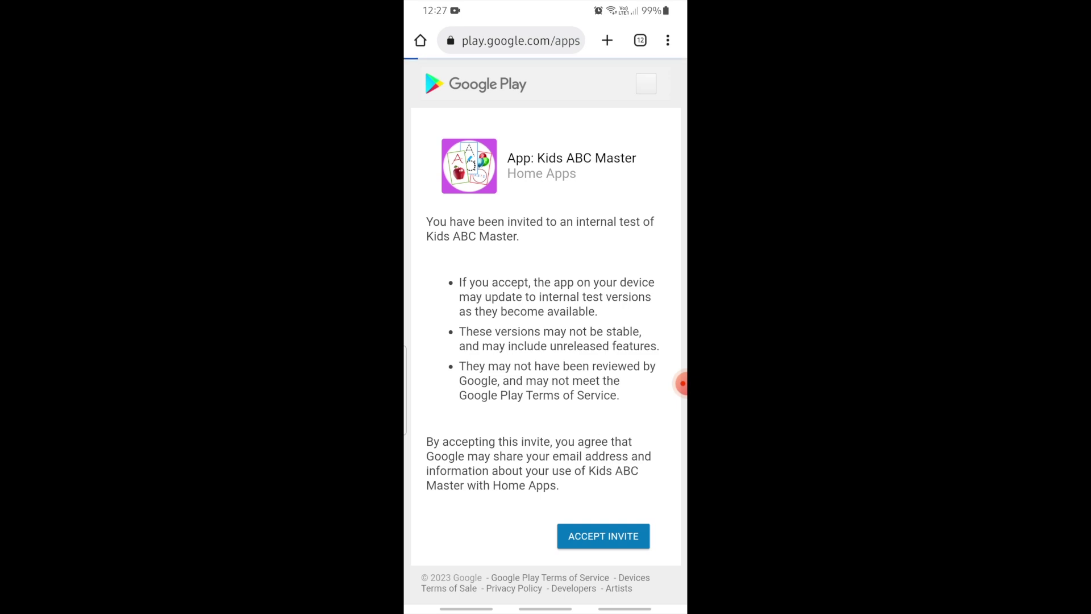
scroll(546, 341, "down", 5)
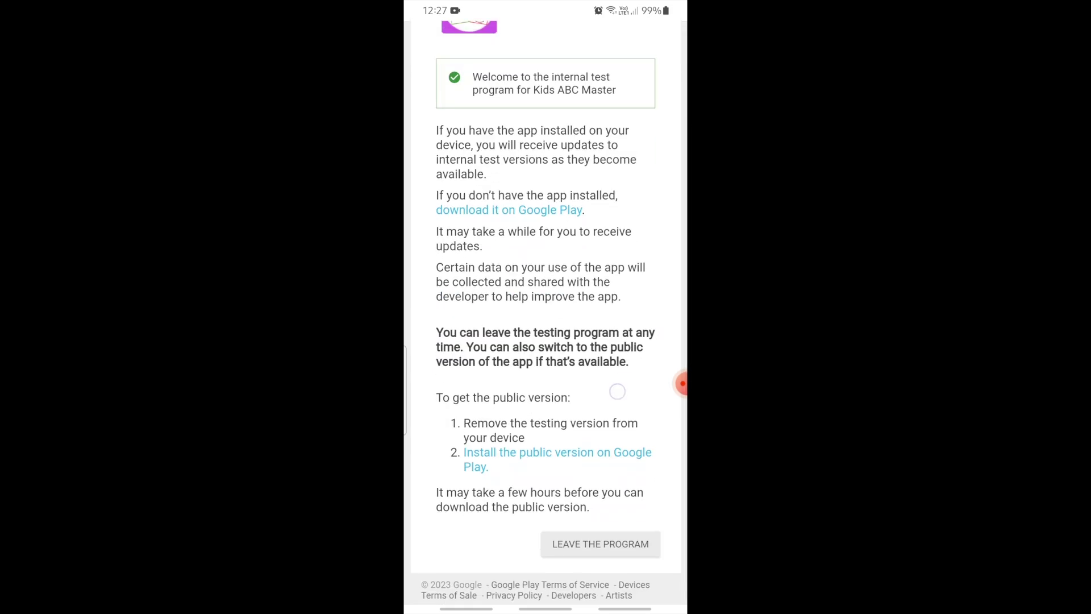
scroll(622, 381, "up", 3)
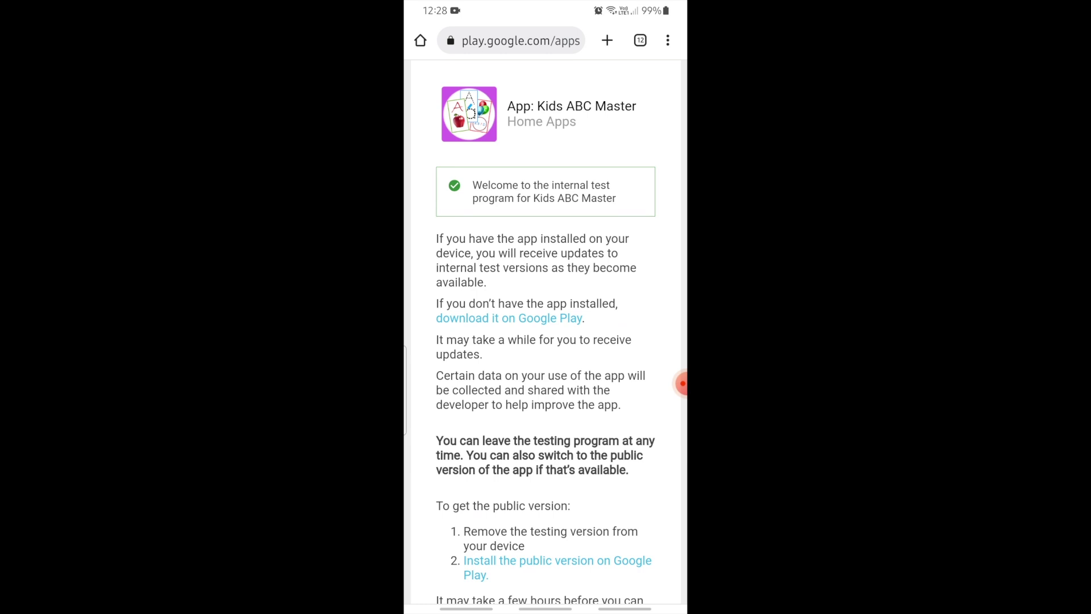
left_click(541, 317)
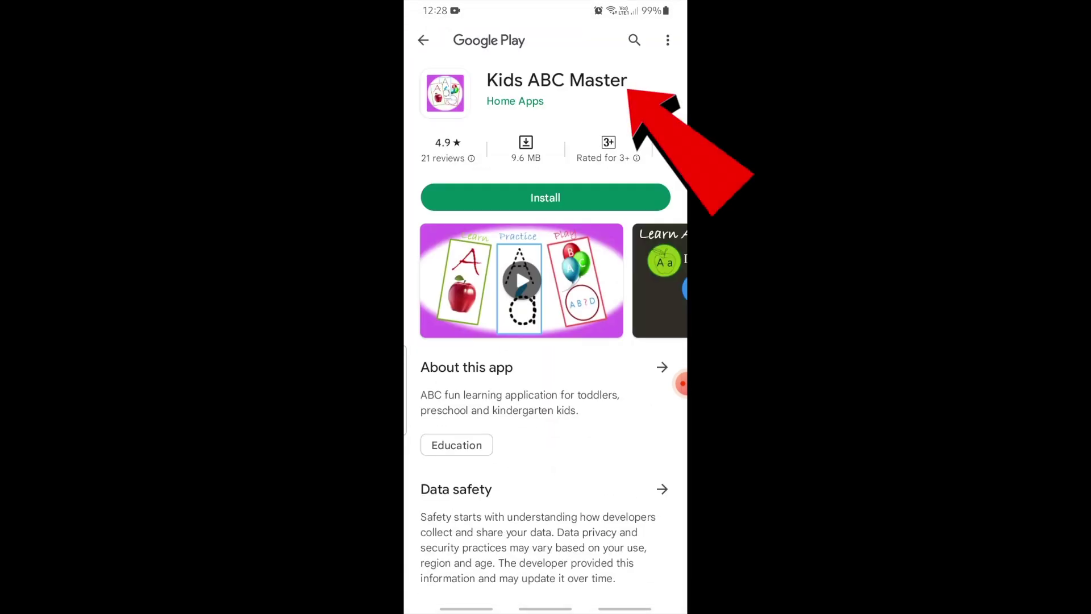
Open Kids ABC Master's About this app details and read the Version, 1.0.7.
left_click(662, 367)
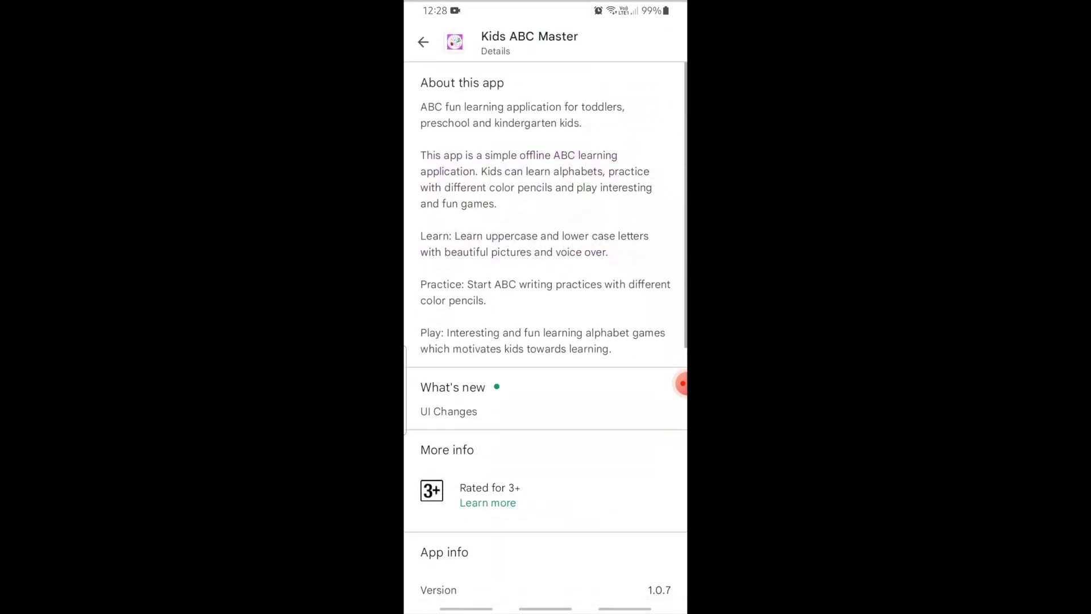
scroll(545, 341, "down", 8)
scroll(545, 341, "down", 3)
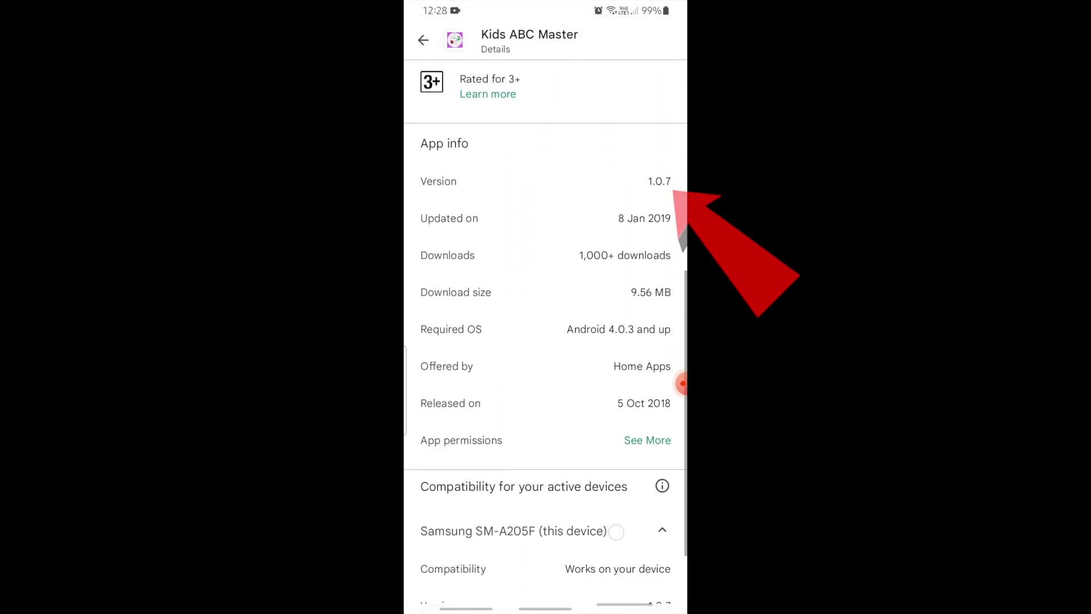
scroll(545, 341, "down", 3)
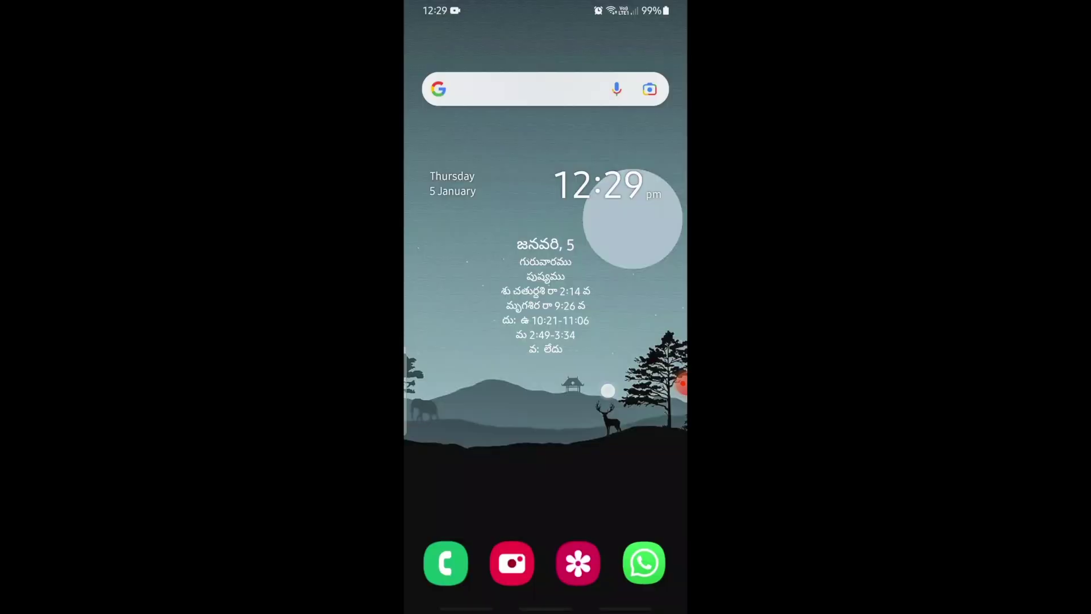
left_click_drag(545, 483, 545, 199)
In Settings > Apps > Google Play Store > Storage, clear the Play Store data and confirm.
left_click(577, 307)
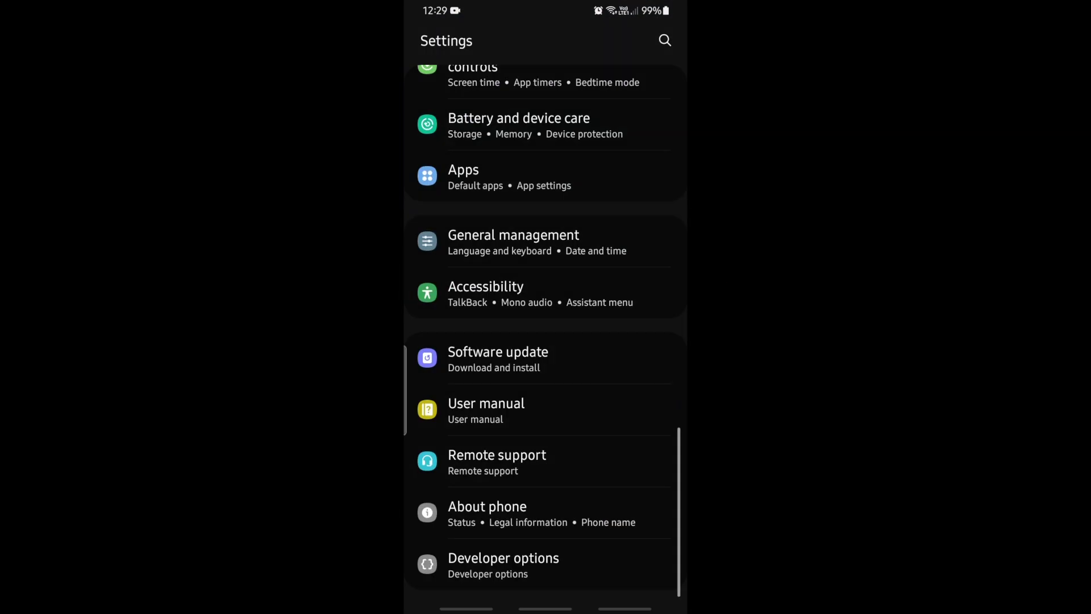
left_click(463, 175)
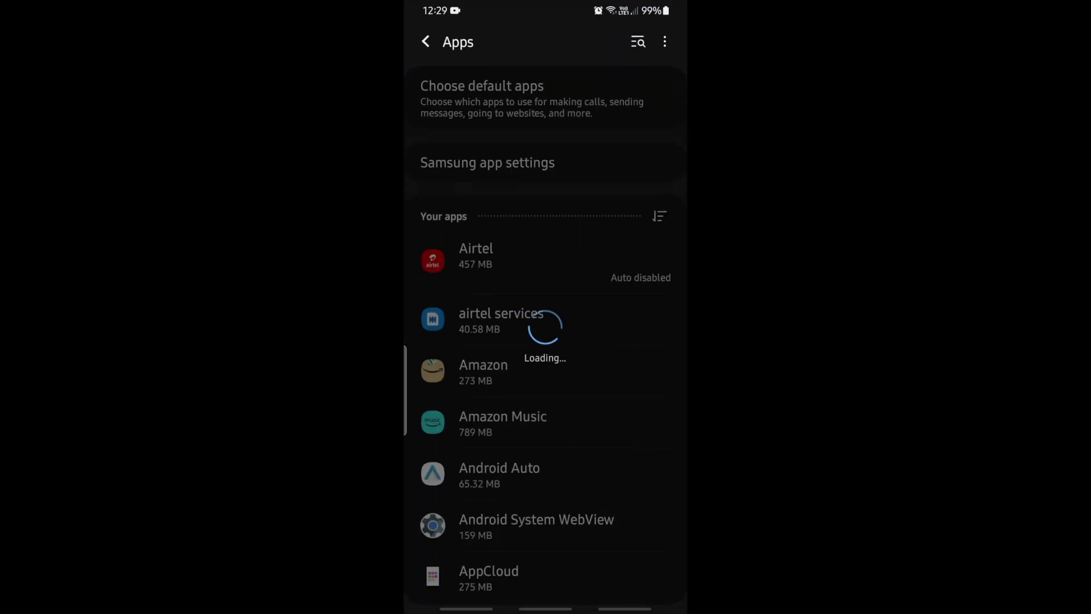
scroll(546, 341, "down", 15)
scroll(628, 284, "down", 15)
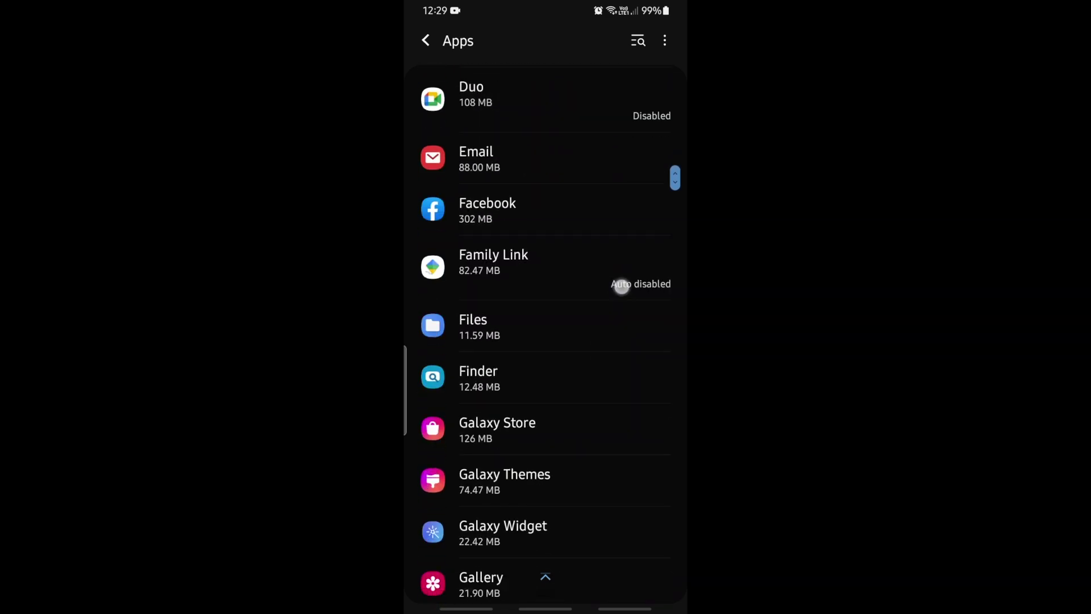
scroll(628, 258, "down", 3)
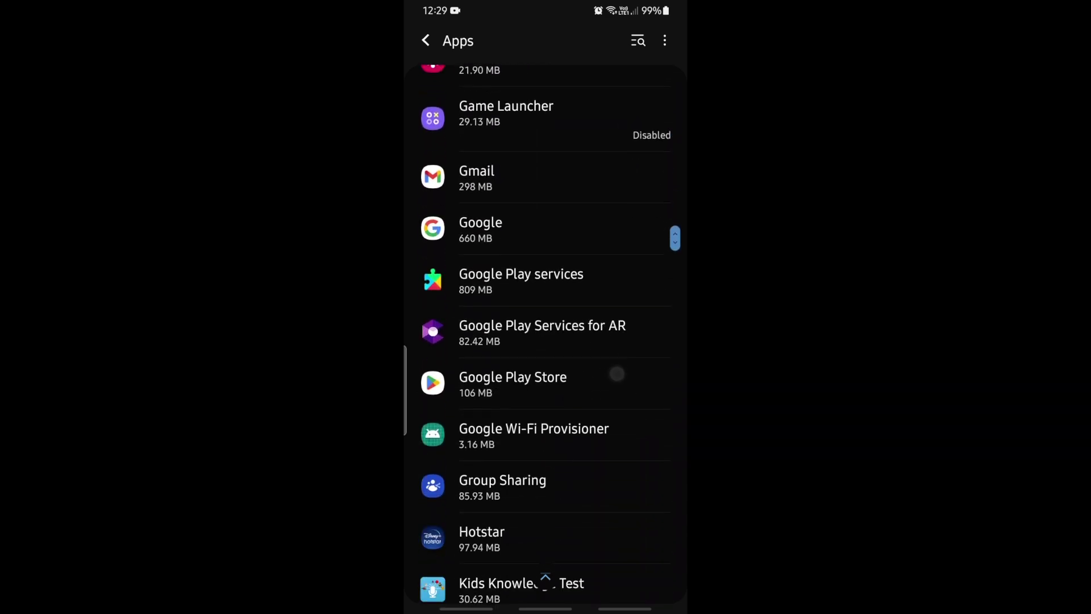
left_click(616, 373)
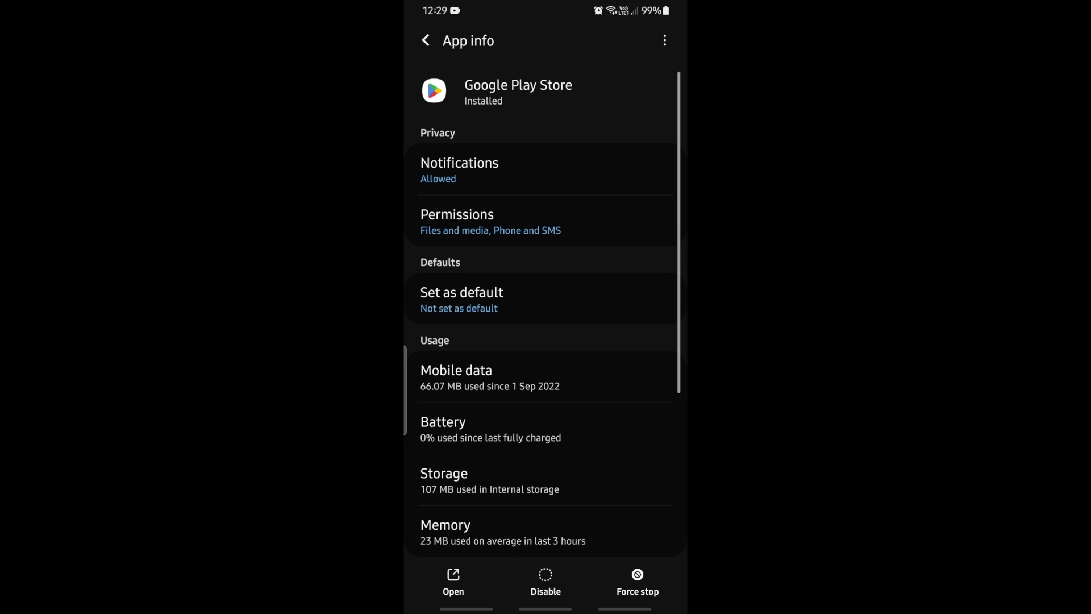
left_click(570, 484)
left_click(476, 583)
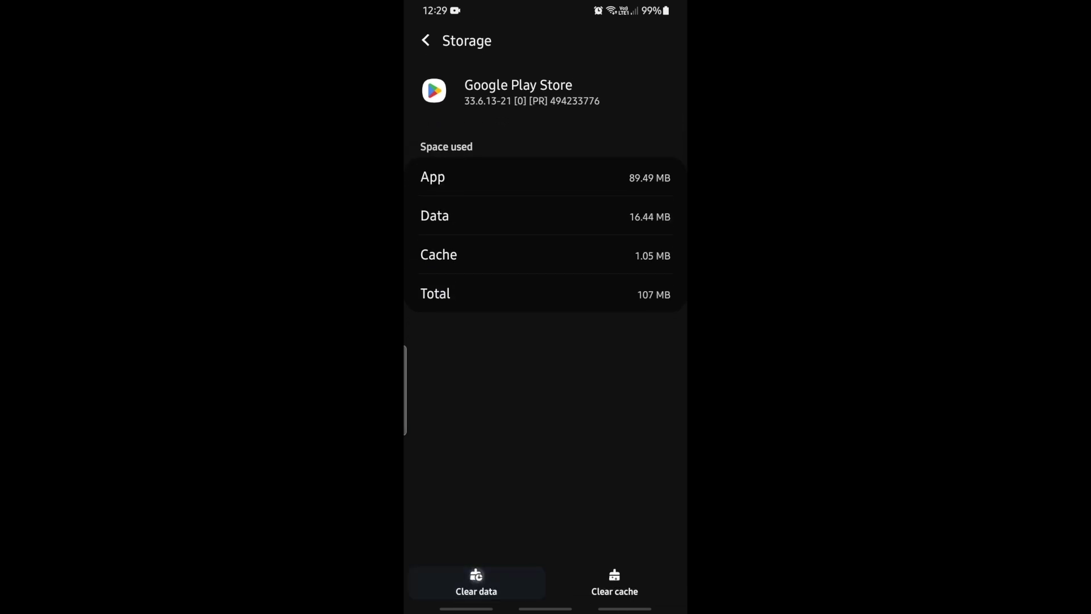
left_click(611, 566)
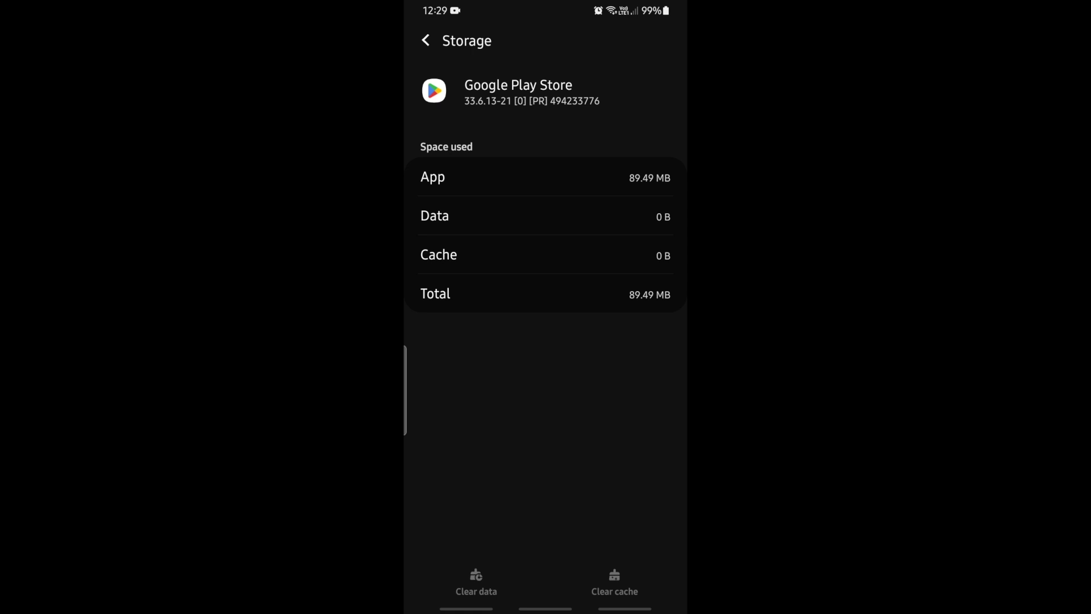
left_click_drag(625, 608, 636, 494)
left_click_drag(466, 607, 466, 500)
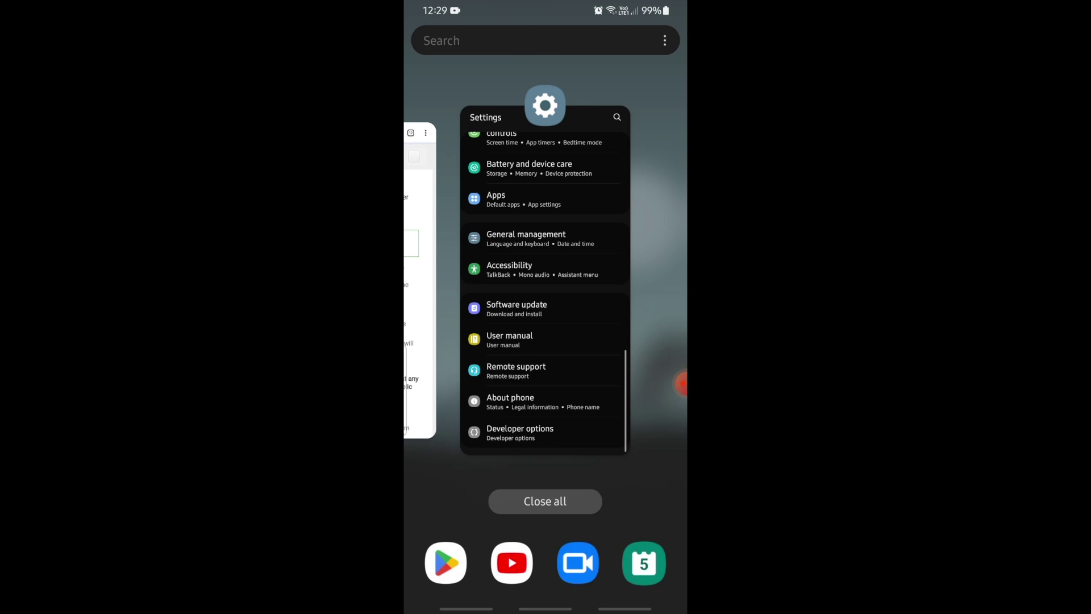
Reopen the Play listing from Chrome, verify version 1.1.14 under About this app, and install it.
left_click(552, 284)
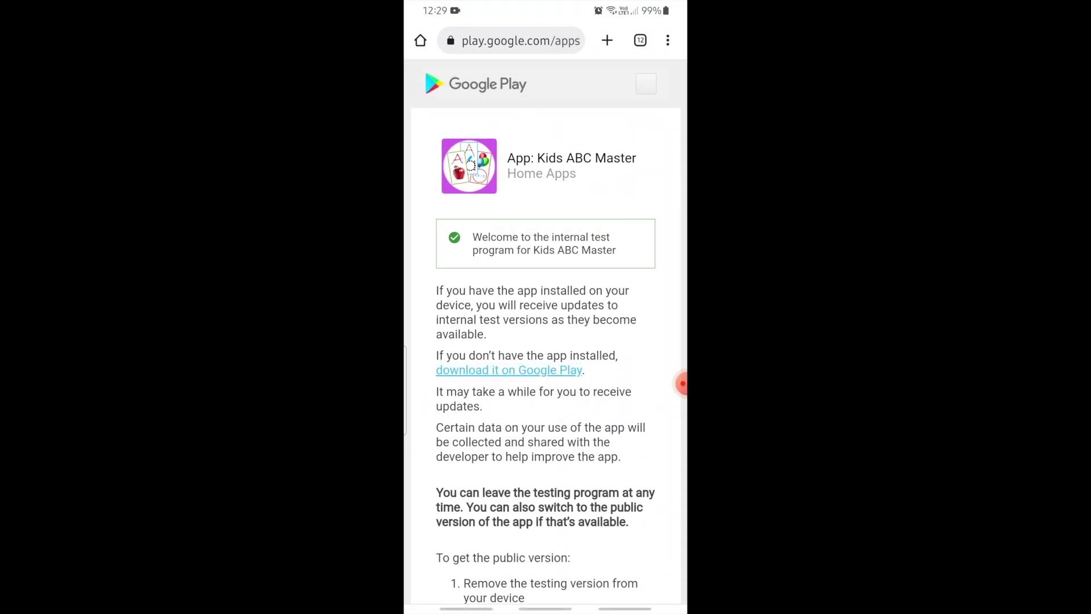
left_click(500, 370)
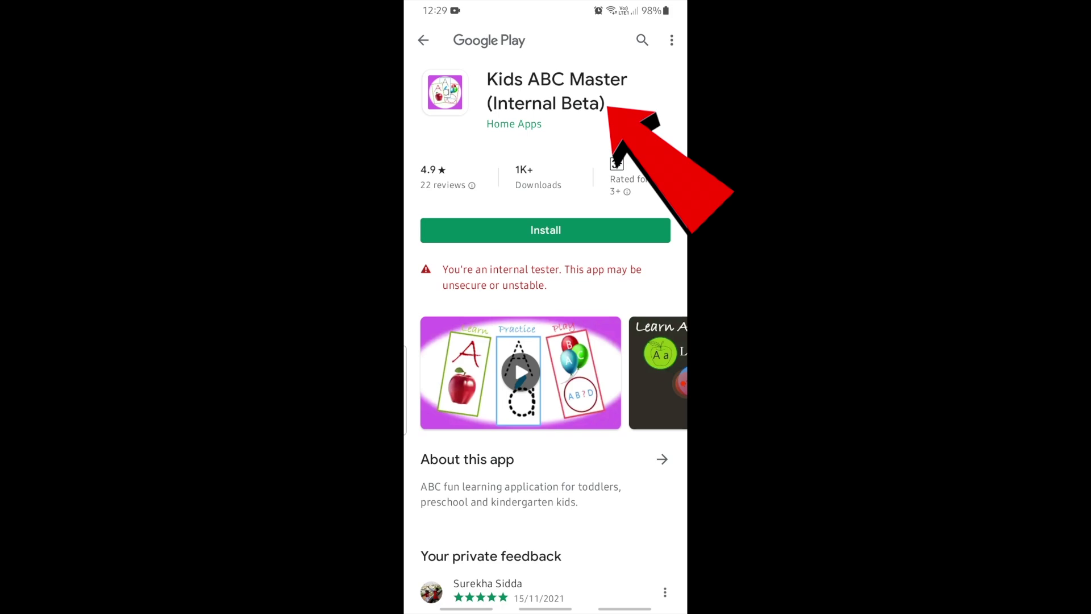
scroll(545, 341, "down", 6)
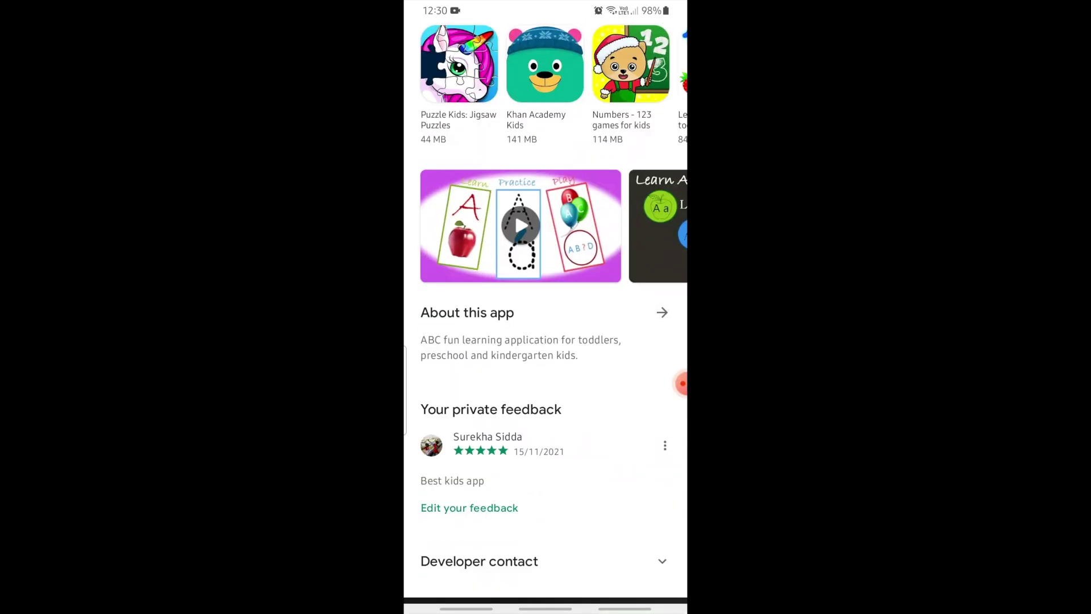
left_click(662, 313)
scroll(545, 341, "down", 5)
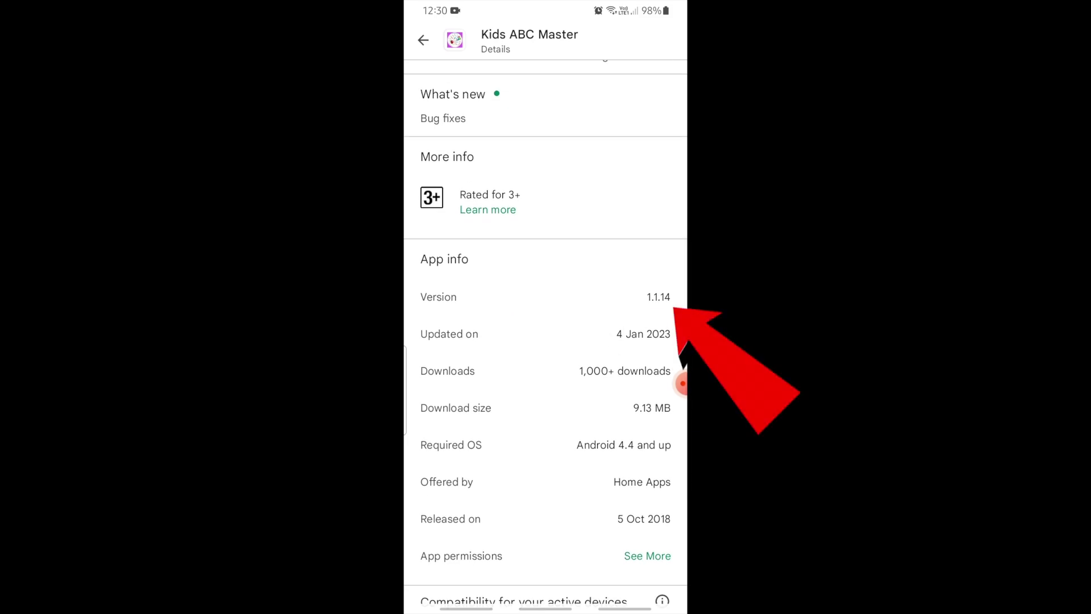
left_click(424, 40)
scroll(546, 341, "up", 5)
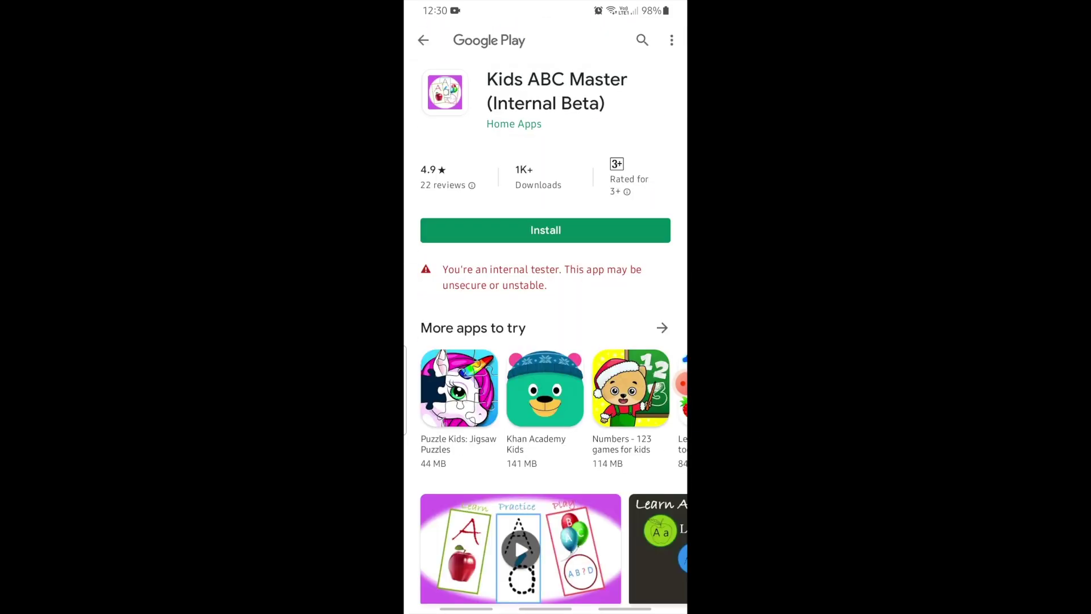
left_click(567, 230)
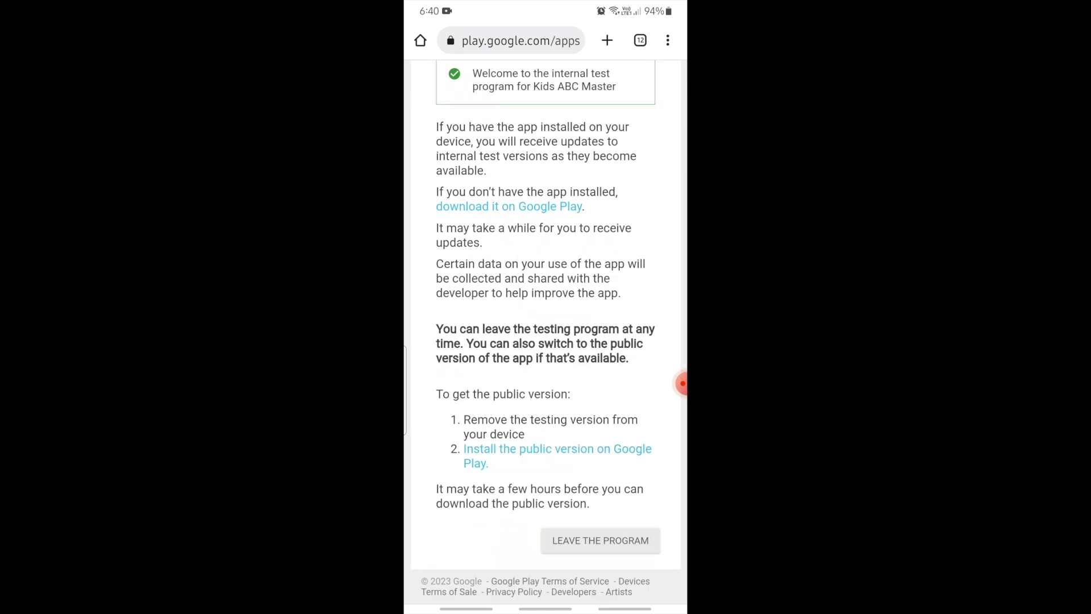
Choose LEAVE THE PROGRAM on the Kids ABC Master internal test page in Chrome.
left_click(600, 540)
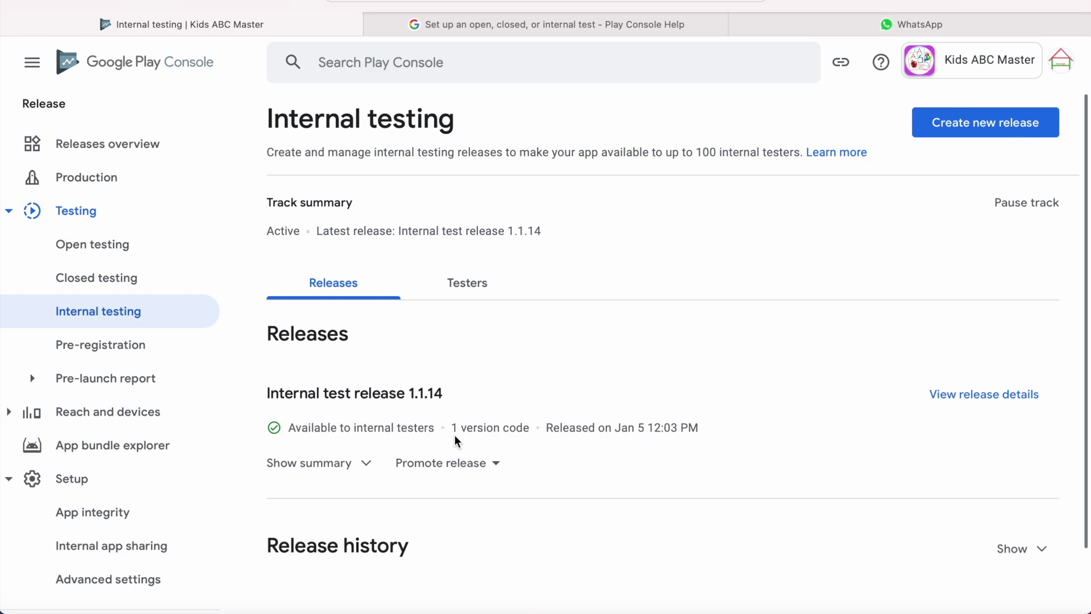
left_click(467, 476)
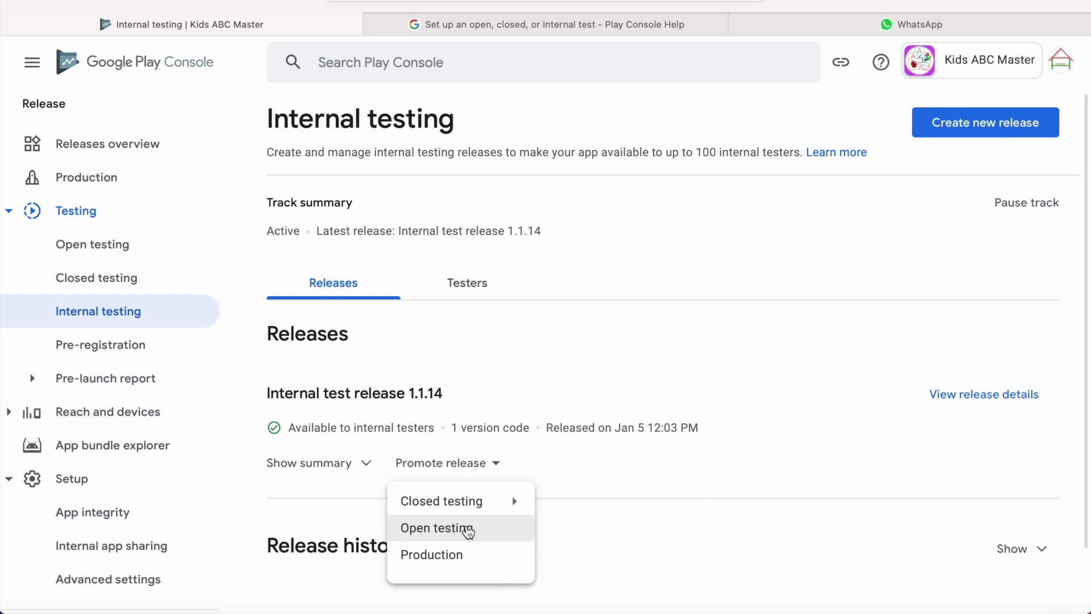
left_click(484, 391)
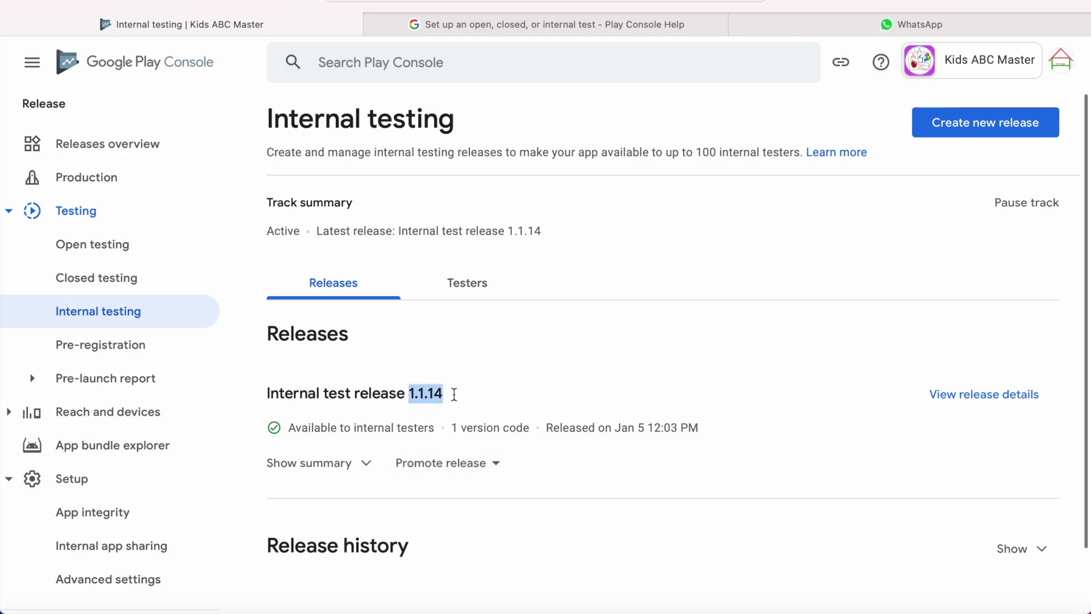